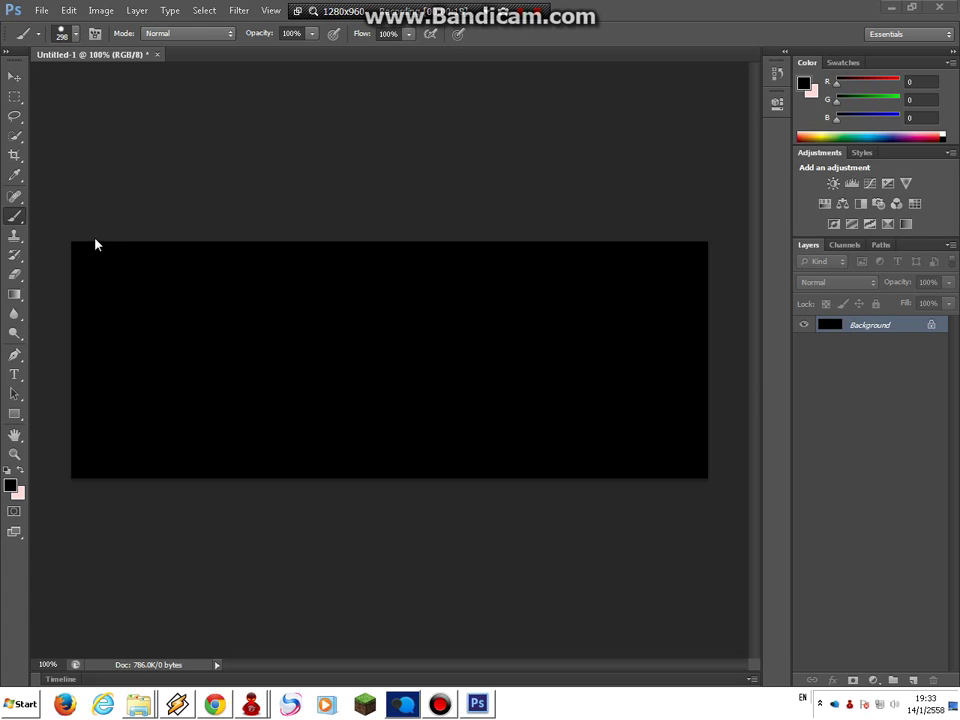
# Create a new document 849 × 316 pixels at 72 pixels/inch, in RGB Color with a white background.
pyautogui.click(44, 10)
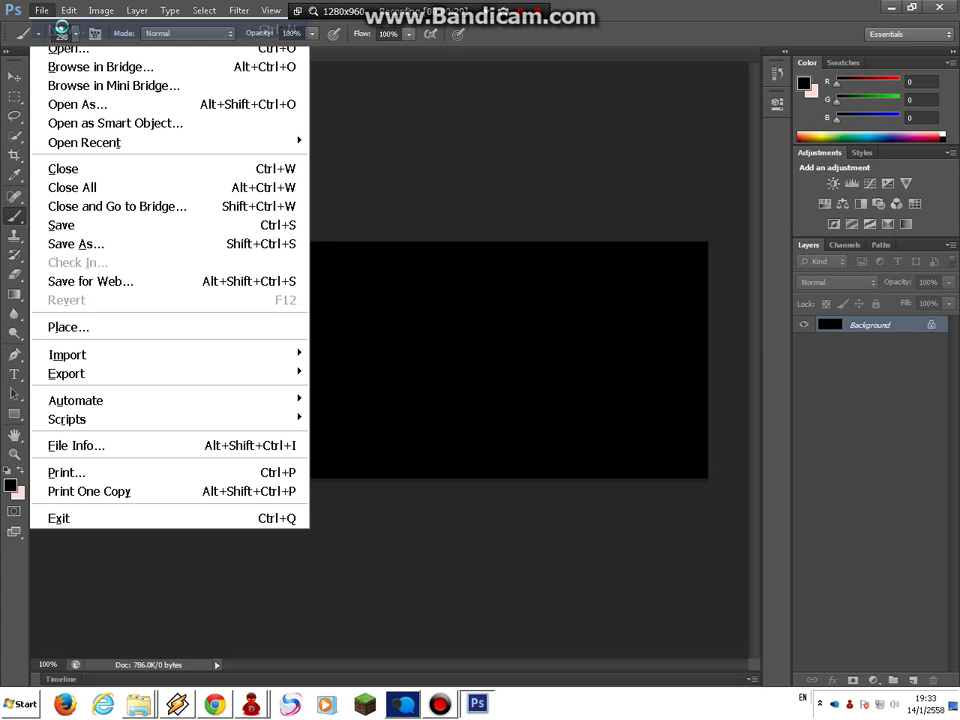
pyautogui.click(62, 28)
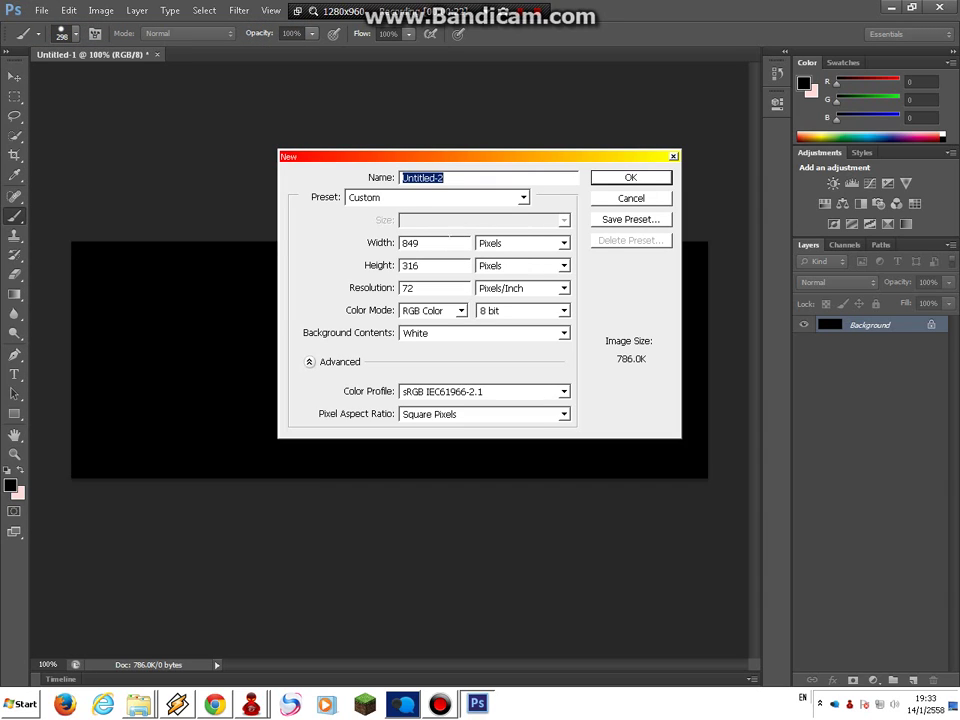
pyautogui.doubleClick(410, 243)
pyautogui.doubleClick(407, 265)
pyautogui.doubleClick(410, 243)
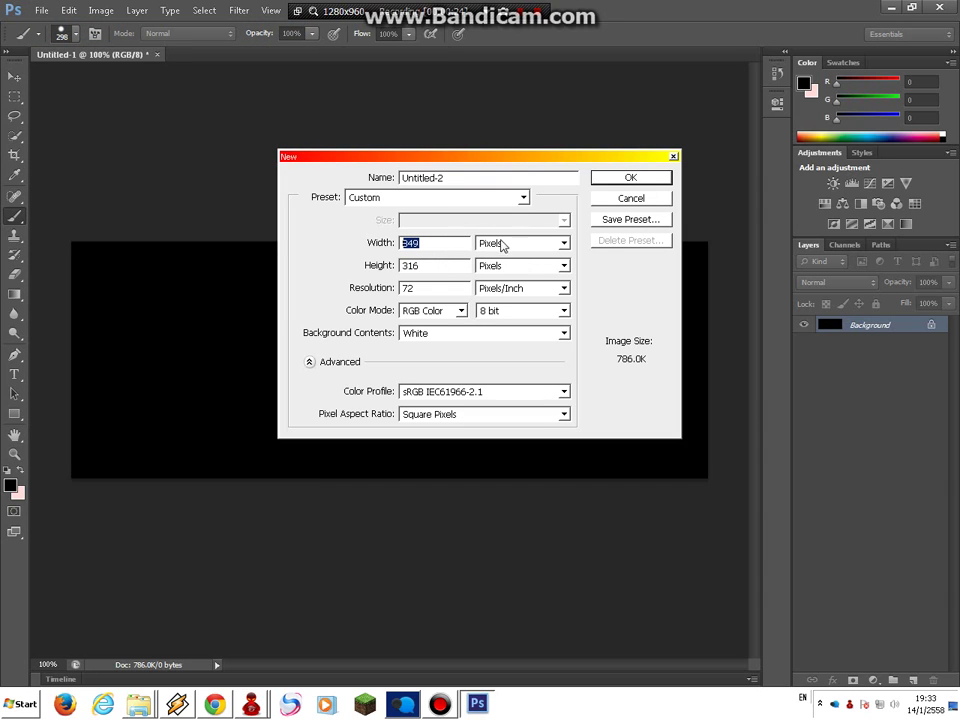
pyautogui.click(515, 243)
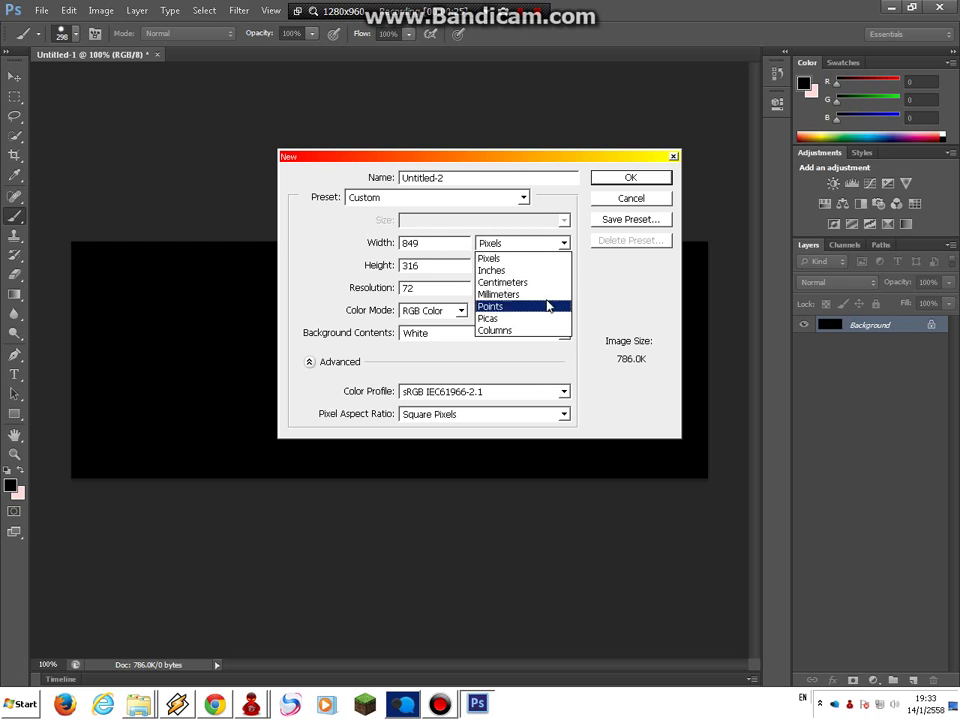
pyautogui.click(564, 244)
pyautogui.click(555, 267)
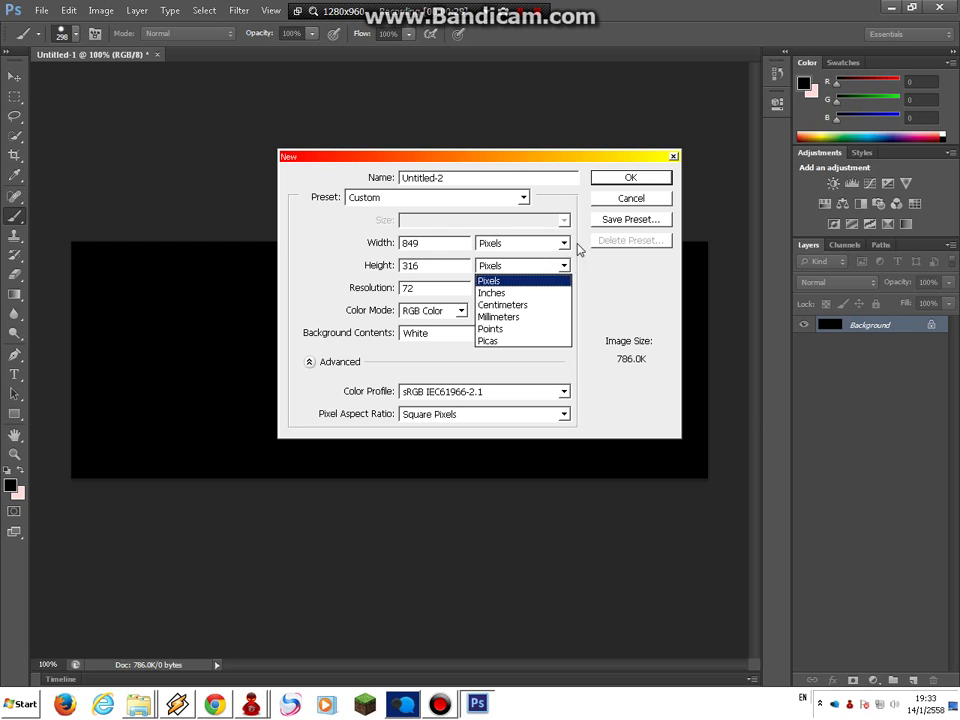
pyautogui.click(604, 181)
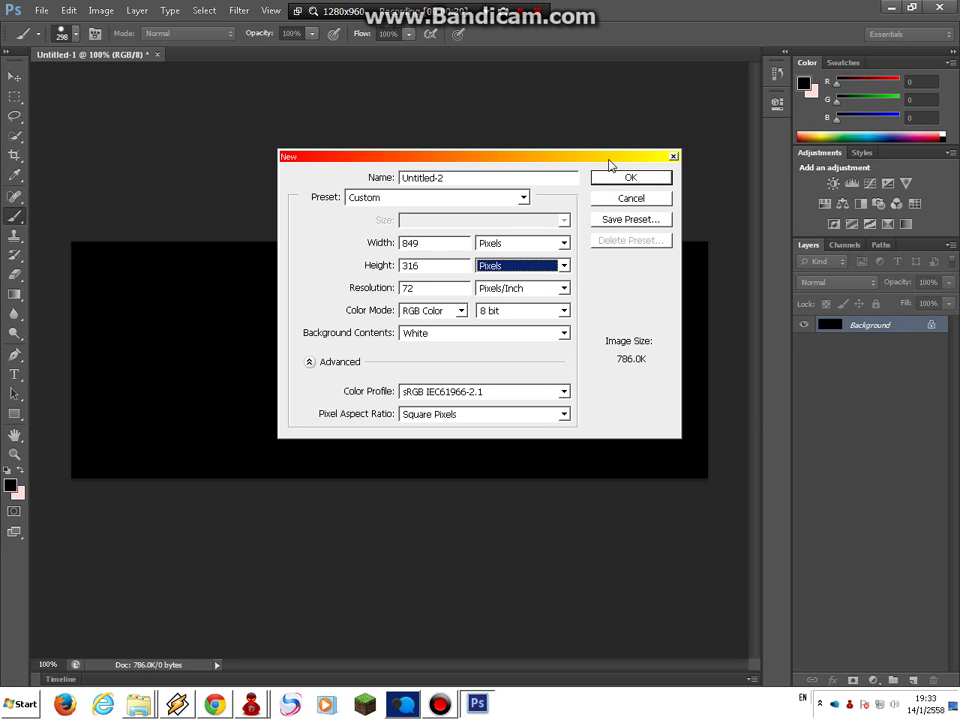
pyautogui.click(626, 178)
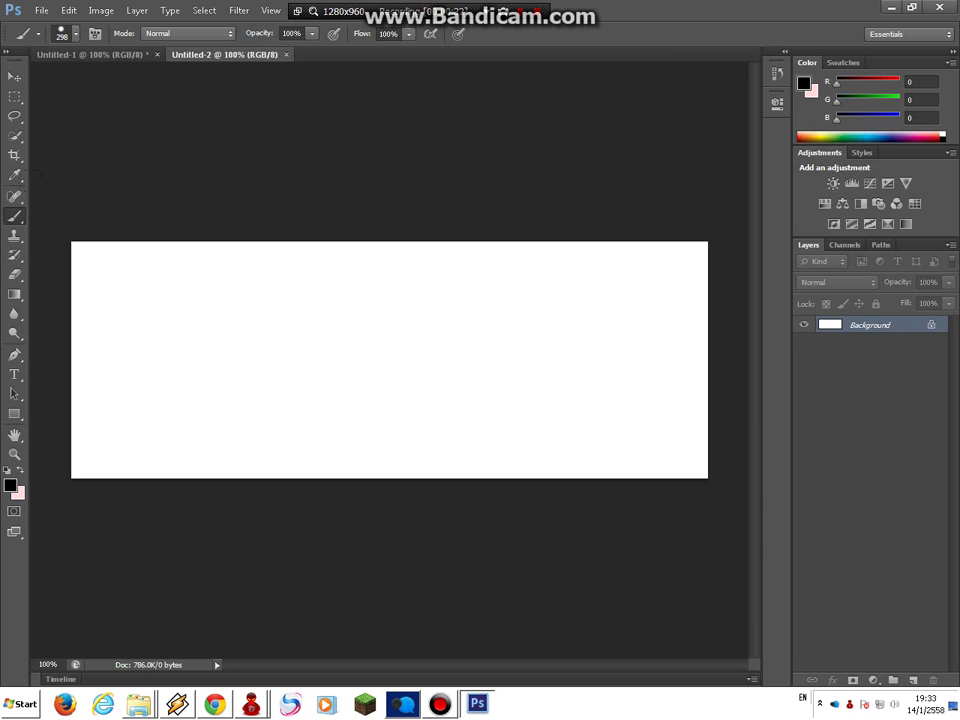
# Paint the whole canvas black with the 298 px brush, and activate the Type tool.
pyautogui.moveTo(33, 137)
pyautogui.mouseDown()
pyautogui.moveTo(28, 310)
pyautogui.moveTo(355, 204)
pyautogui.moveTo(131, 265)
pyautogui.moveTo(281, 276)
pyautogui.moveTo(160, 208)
pyautogui.moveTo(126, 41)
pyautogui.moveTo(330, 243)
pyautogui.moveTo(411, 400)
pyautogui.moveTo(568, 262)
pyautogui.mouseUp()
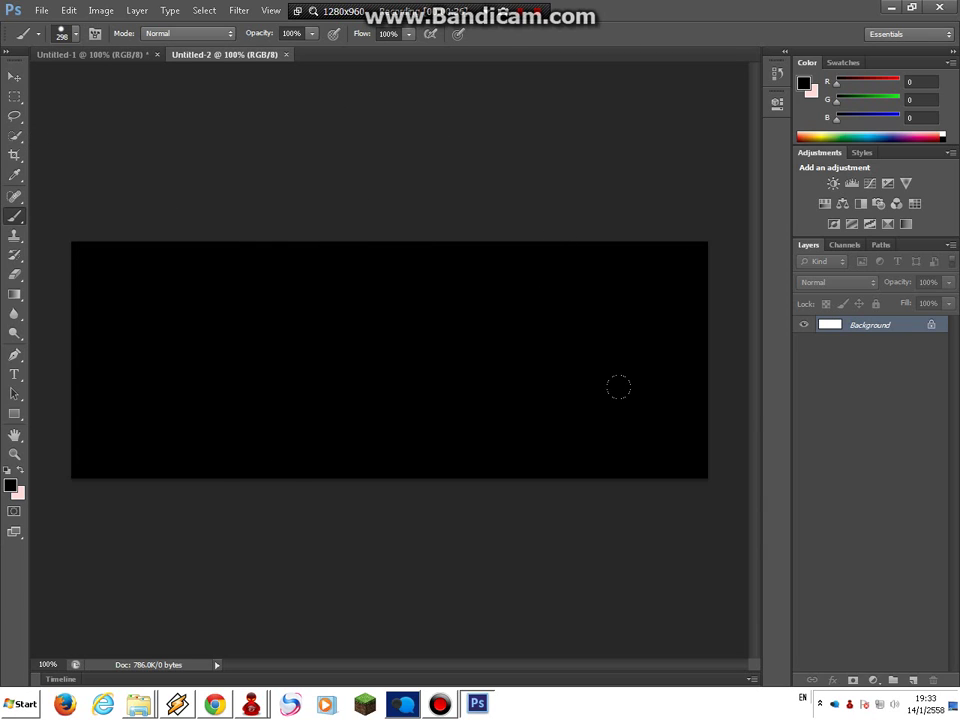
pyautogui.moveTo(618, 387)
pyautogui.mouseDown()
pyautogui.moveTo(471, 369)
pyautogui.moveTo(403, 301)
pyautogui.mouseUp()
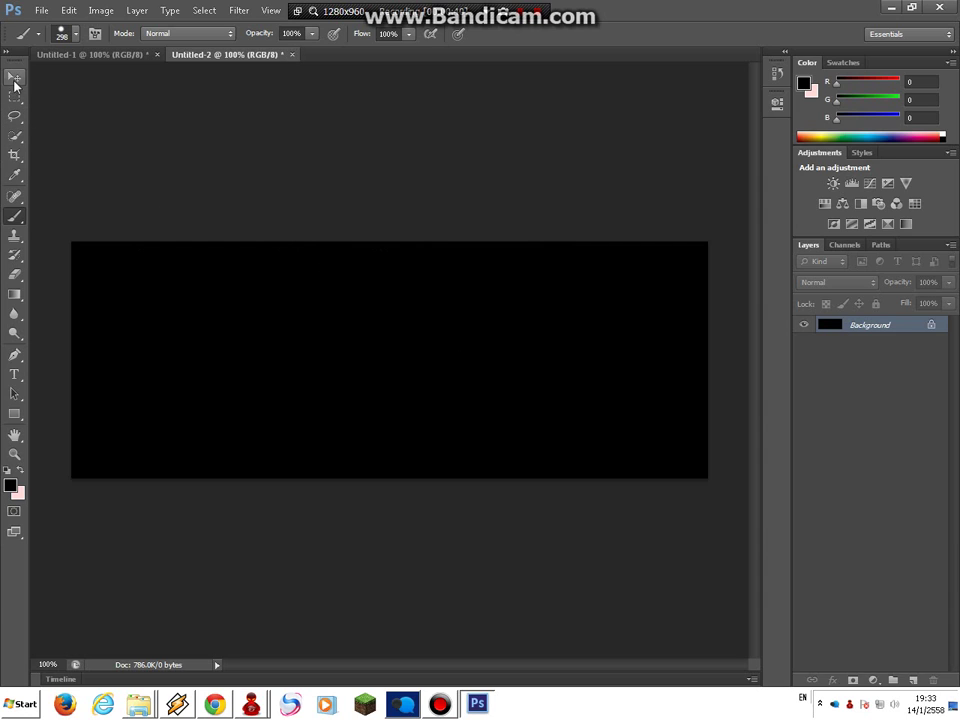
pyautogui.click(14, 374)
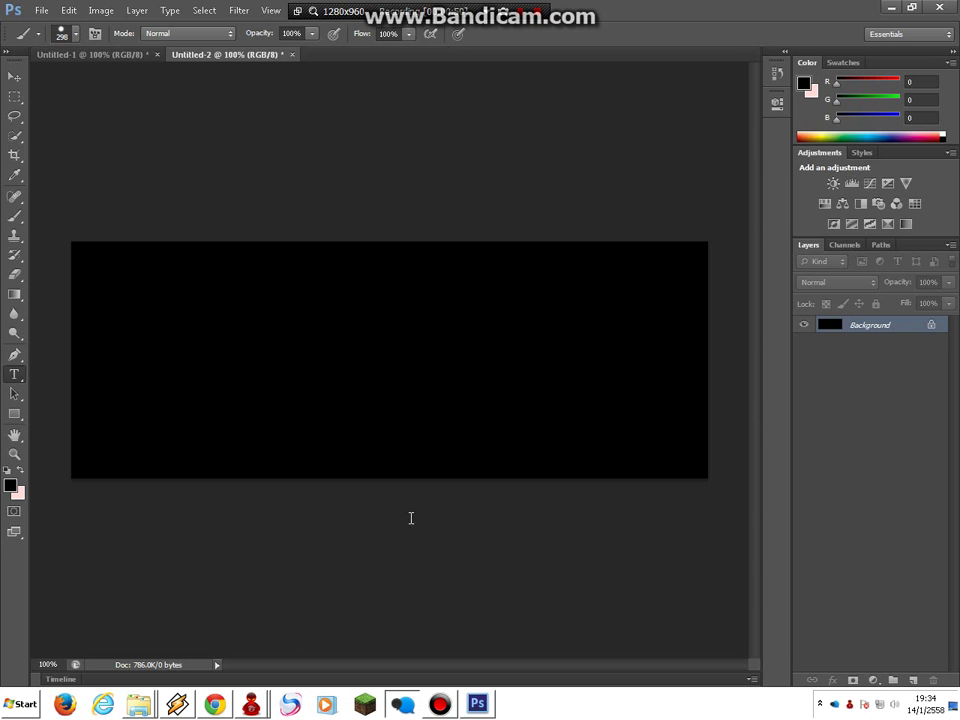
# Switch to the voice chat program, mute the last member in the channel list, and return to Photoshop.
pyautogui.hotkey('alt', 'Tab')
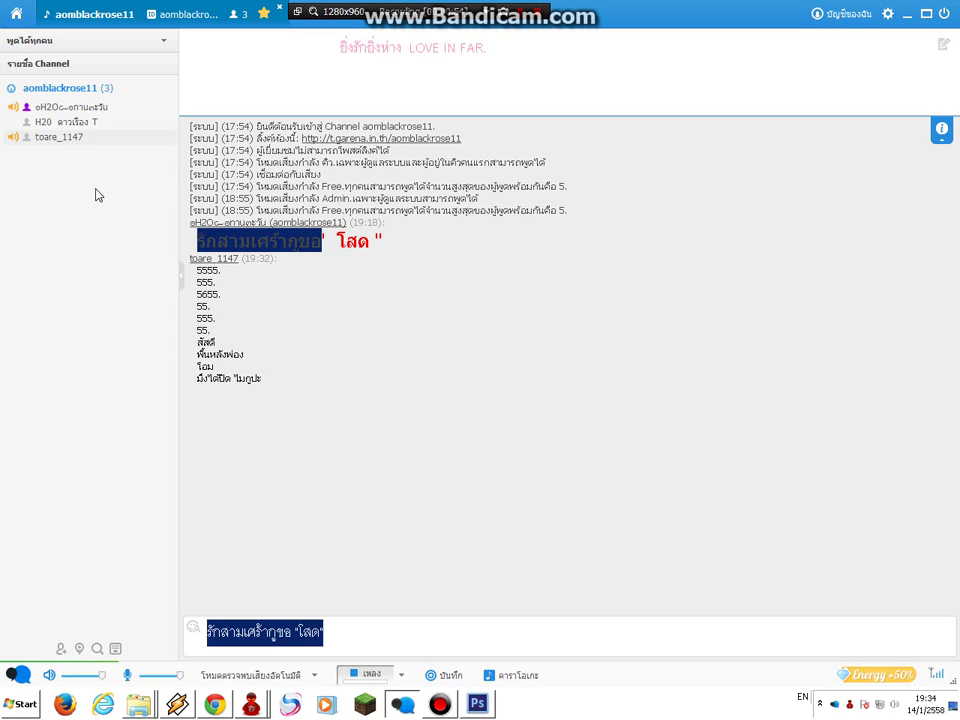
pyautogui.rightClick(72, 138)
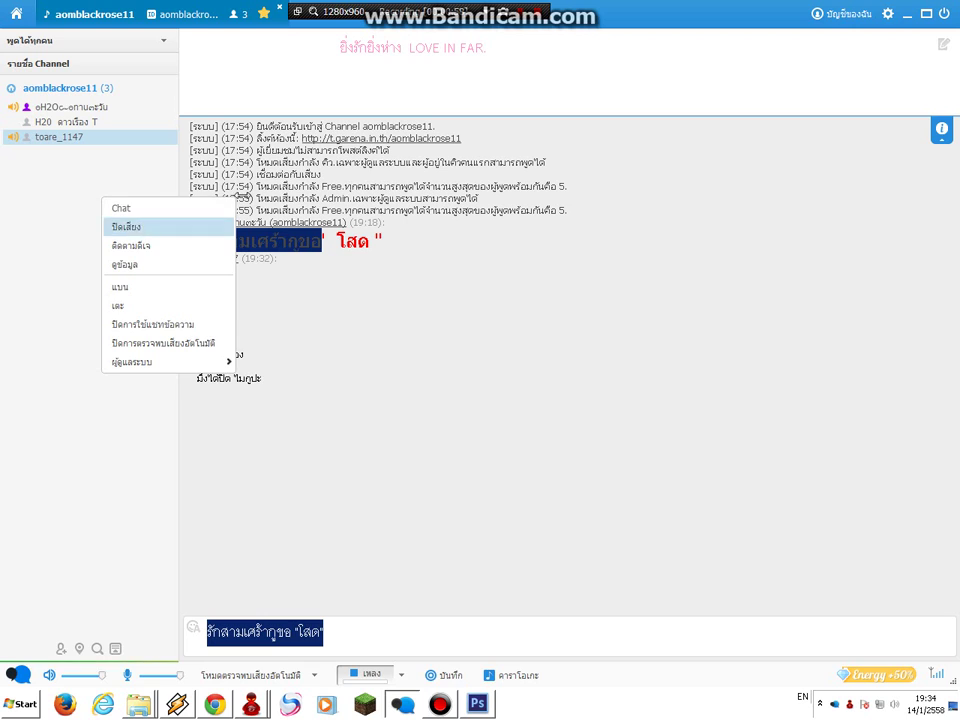
pyautogui.click(126, 227)
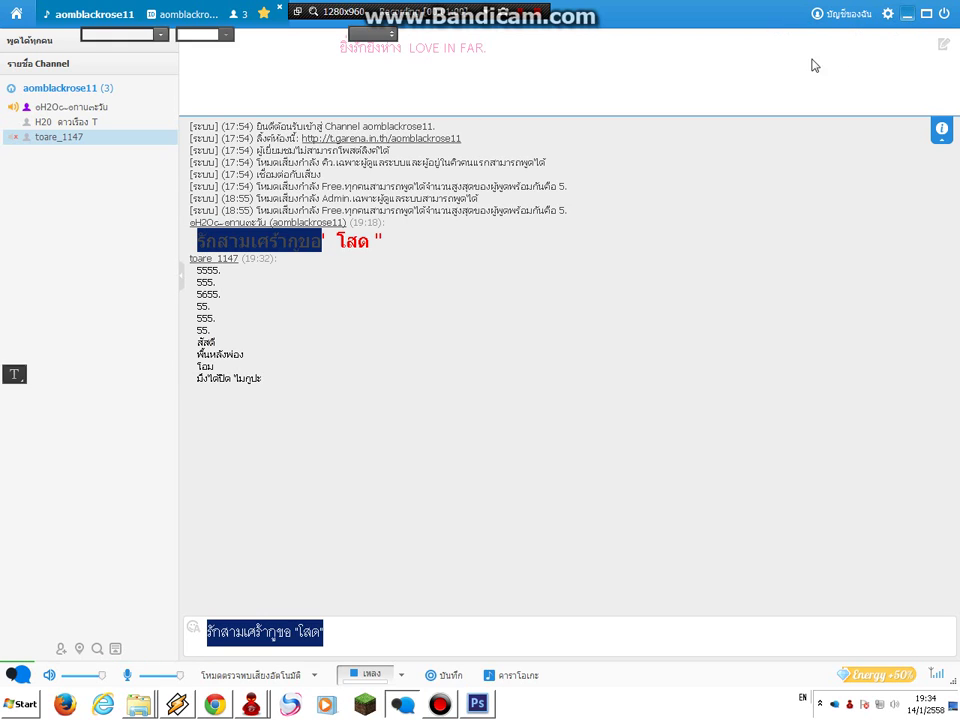
pyautogui.hotkey('alt', 'Tab')
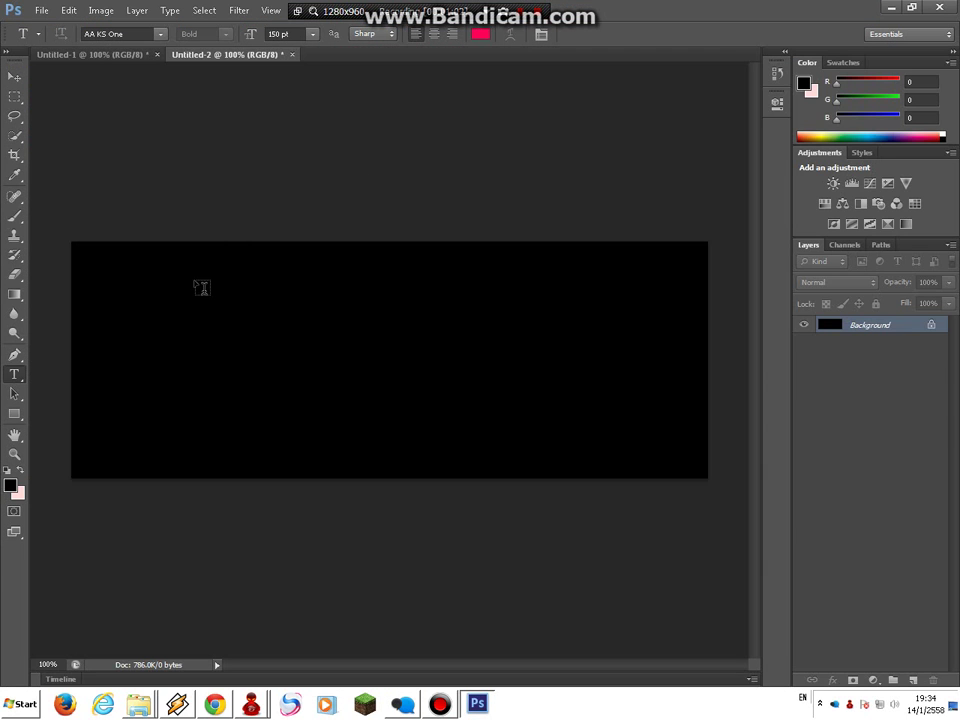
# Paste the copied phrase รักสามเศร้ากูขอ "โสด" as a new text layer on the black canvas.
pyautogui.click(141, 328)
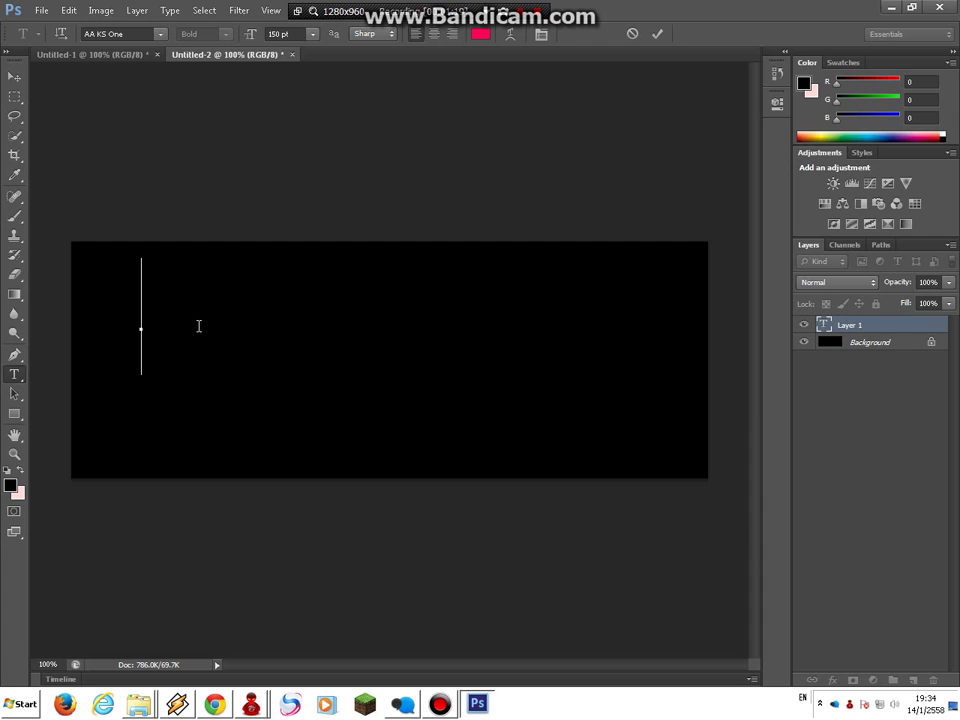
pyautogui.hotkey('ctrl', 'v')
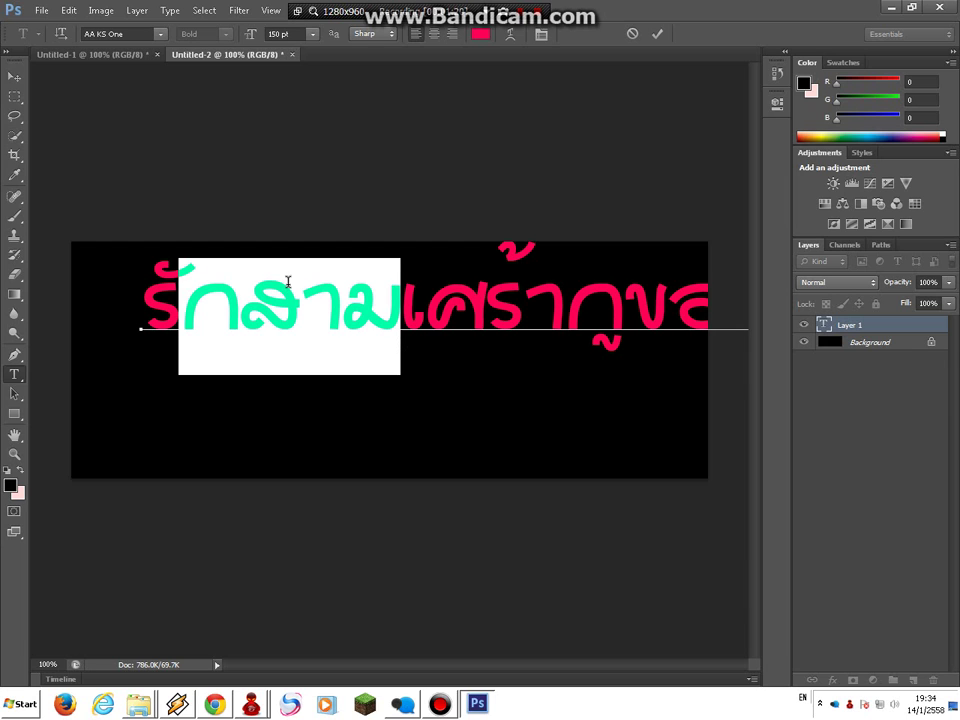
pyautogui.hotkey('ctrl', 'Return')
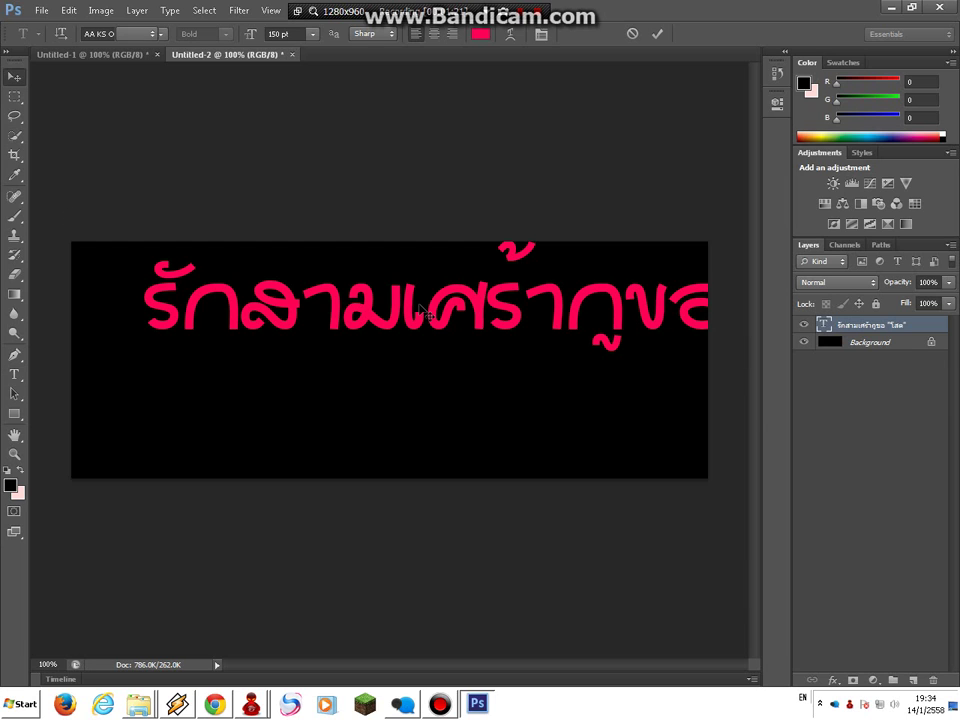
# Move the text layer so the phrase begins at the canvas's left edge, slightly lower than before.
pyautogui.press('v')
pyautogui.moveTo(433, 303); pyautogui.dragTo(249, 318)
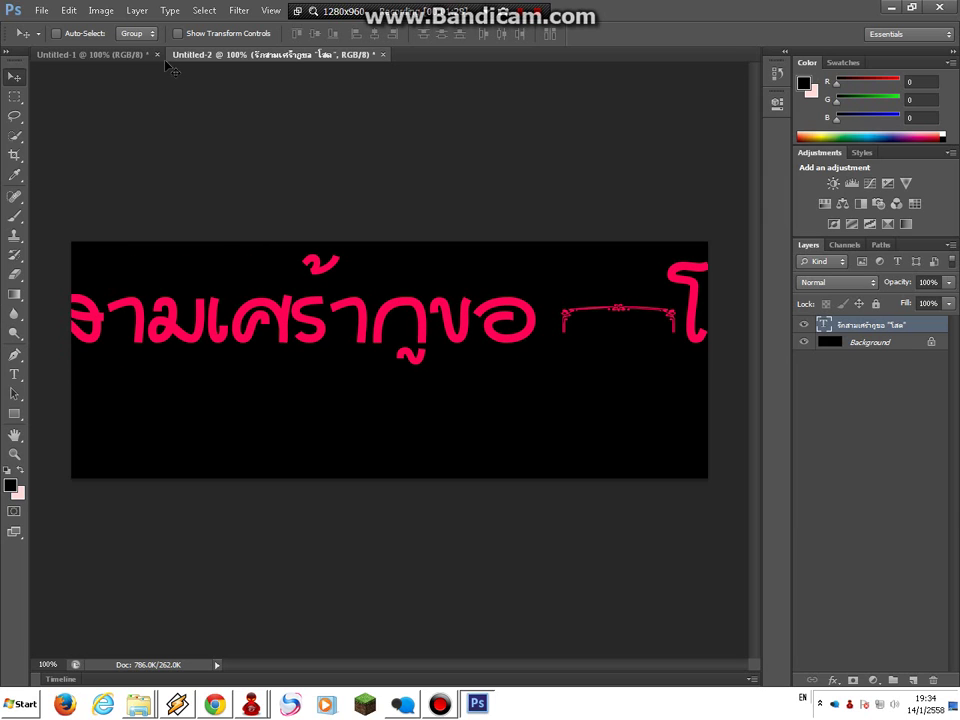
pyautogui.moveTo(110, 256); pyautogui.dragTo(235, 268)
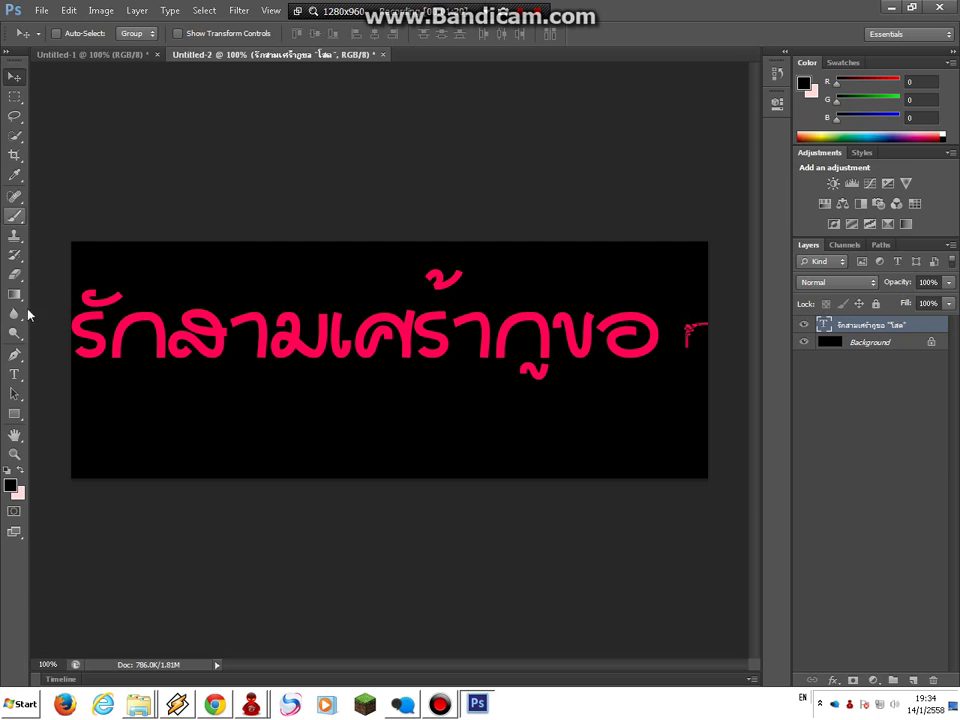
# Set the phrase's font size to 72 pt, and move the text slightly up and to the right.
pyautogui.click(14, 374)
pyautogui.doubleClick(88, 337)
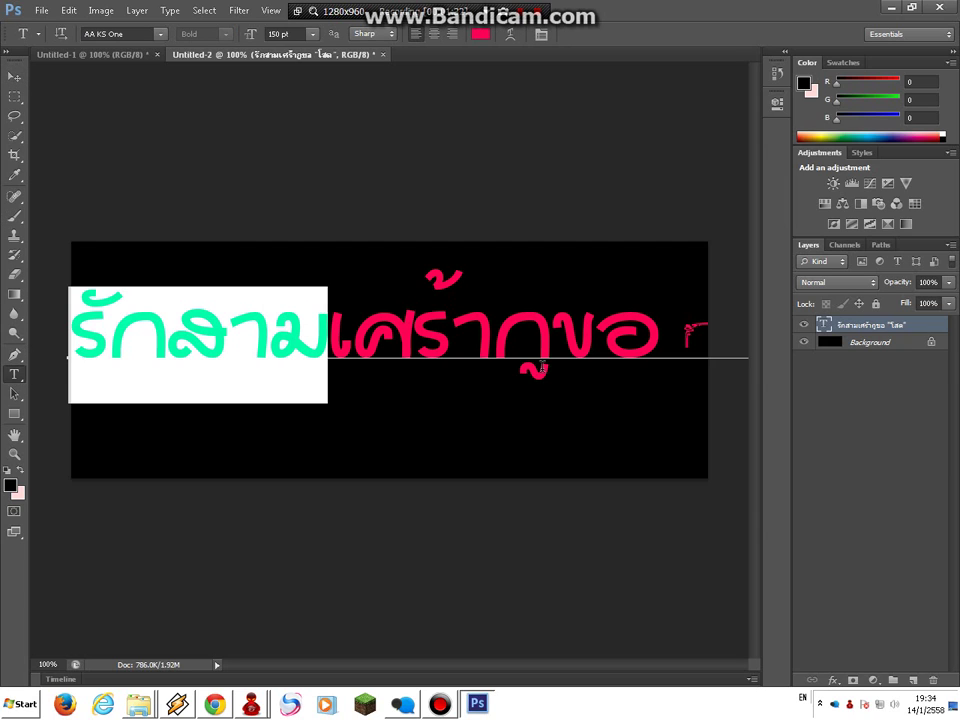
pyautogui.hotkey('ctrl', 'a')
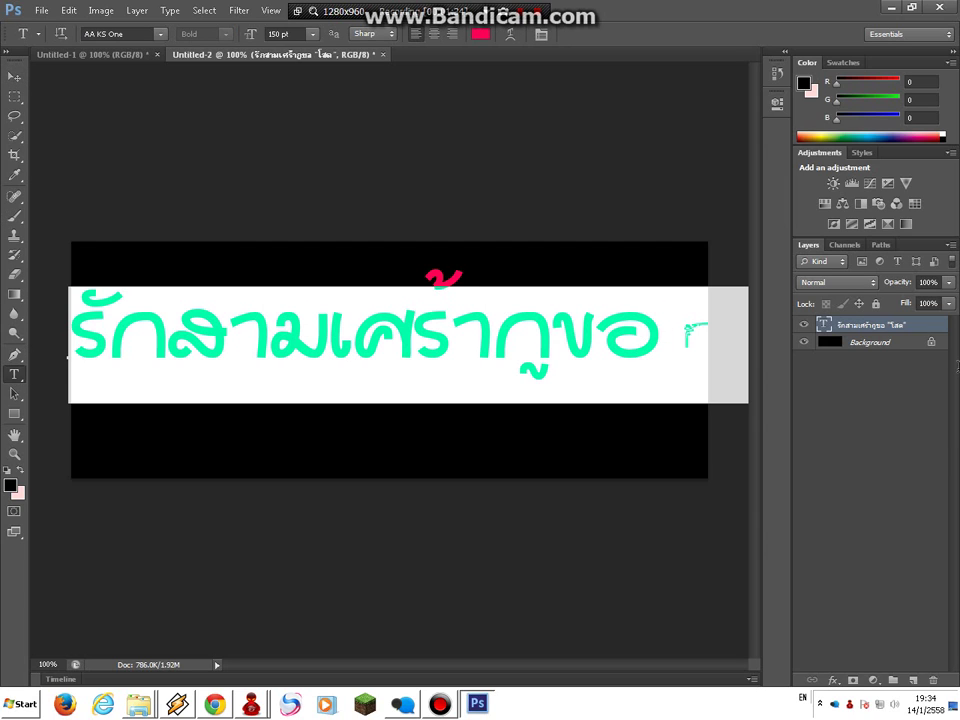
pyautogui.click(310, 34)
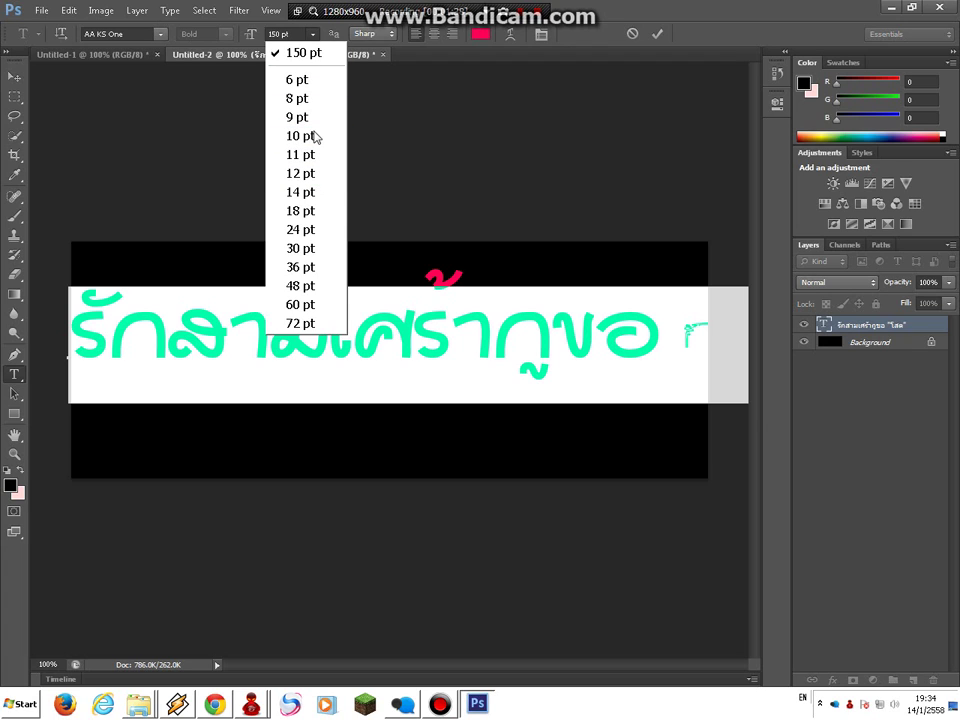
pyautogui.click(300, 323)
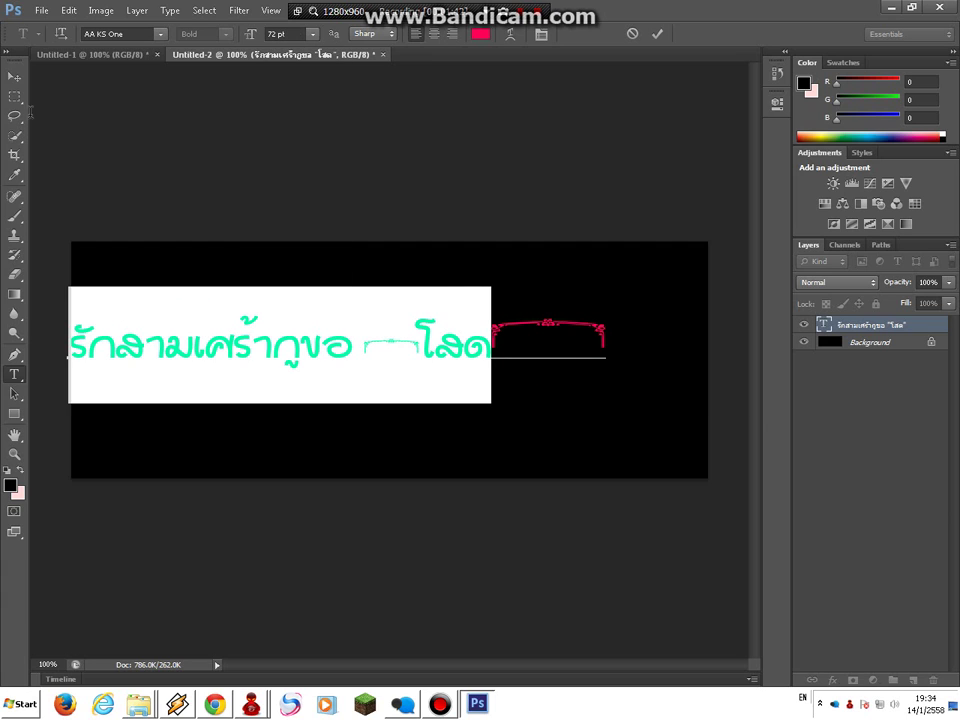
pyautogui.click(14, 77)
pyautogui.moveTo(230, 358); pyautogui.dragTo(258, 339)
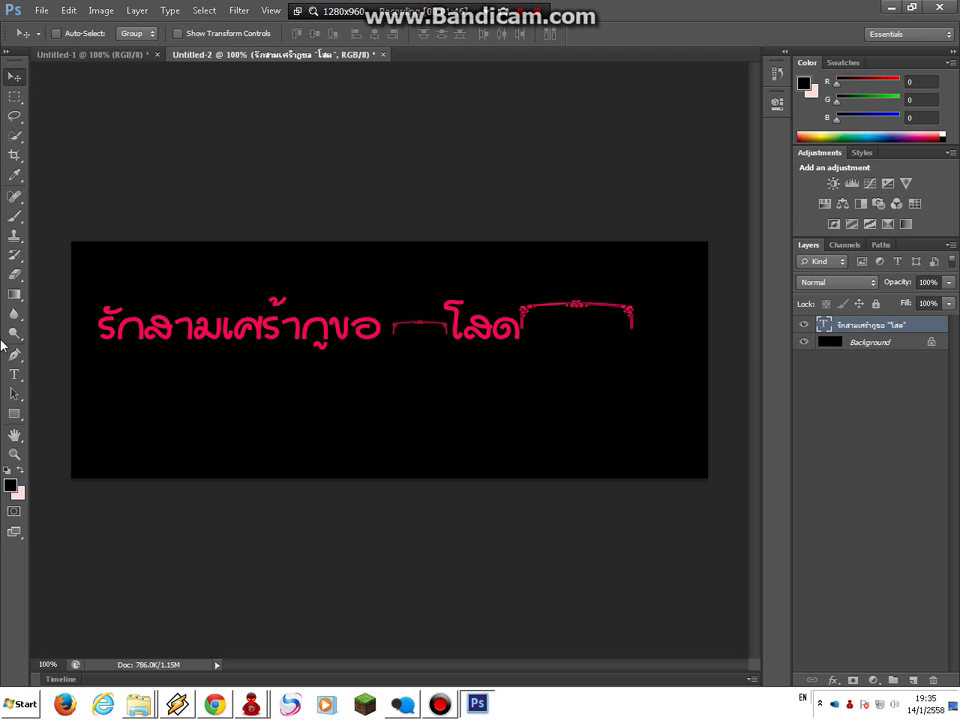
# Delete both ornamental quotation marks around โสด, and move the shortened text right toward the canvas's centre.
pyautogui.click(15, 373)
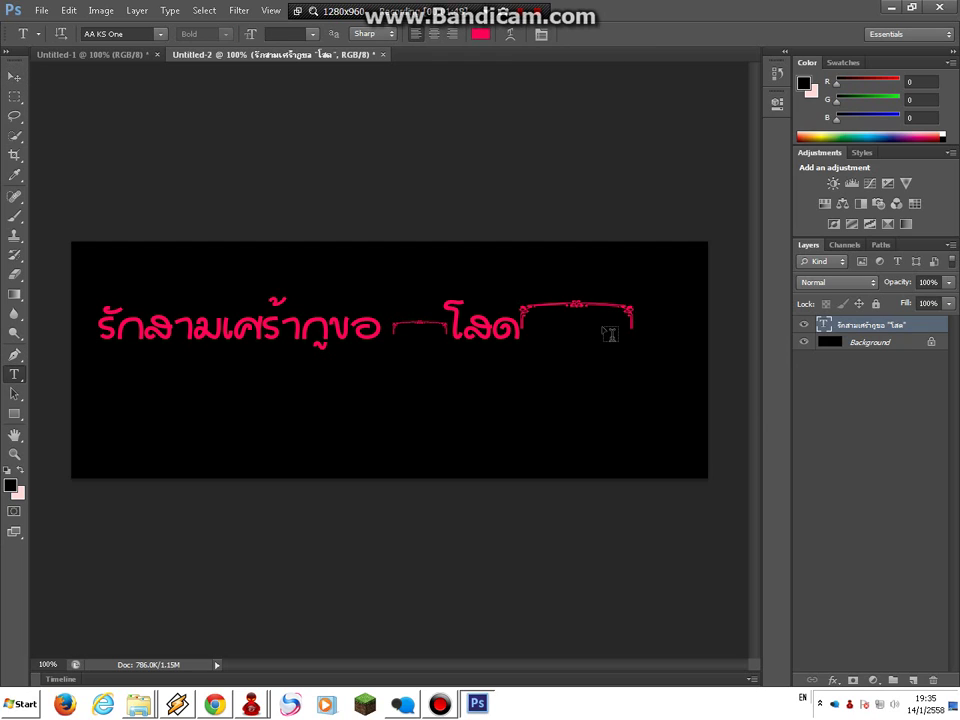
pyautogui.moveTo(652, 323)
pyautogui.mouseDown()
pyautogui.moveTo(548, 324)
pyautogui.moveTo(656, 332)
pyautogui.mouseUp()
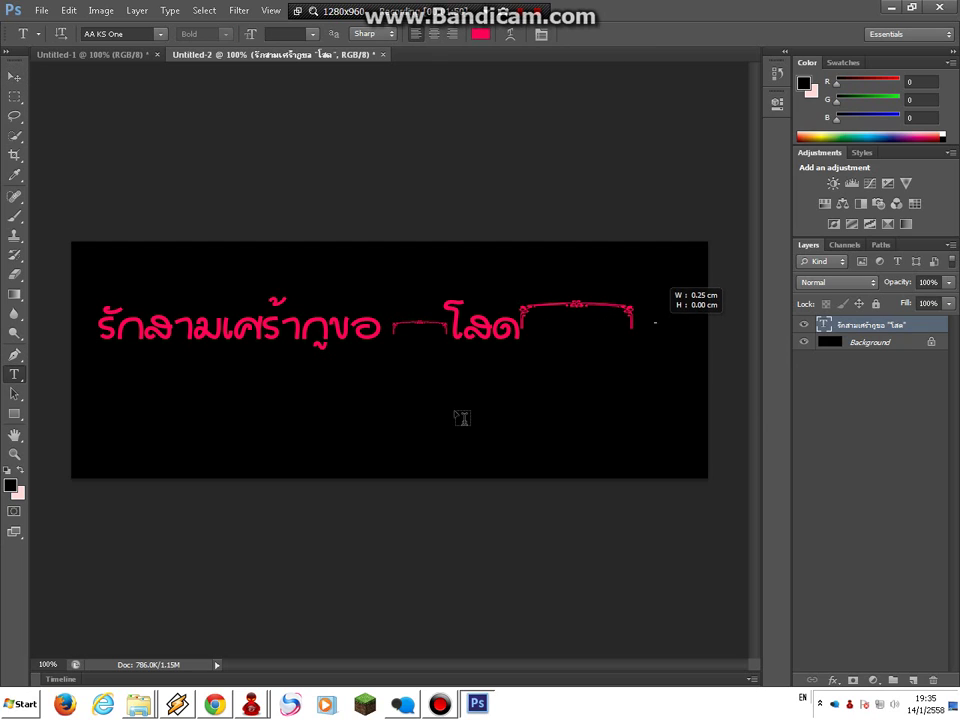
pyautogui.click(657, 323)
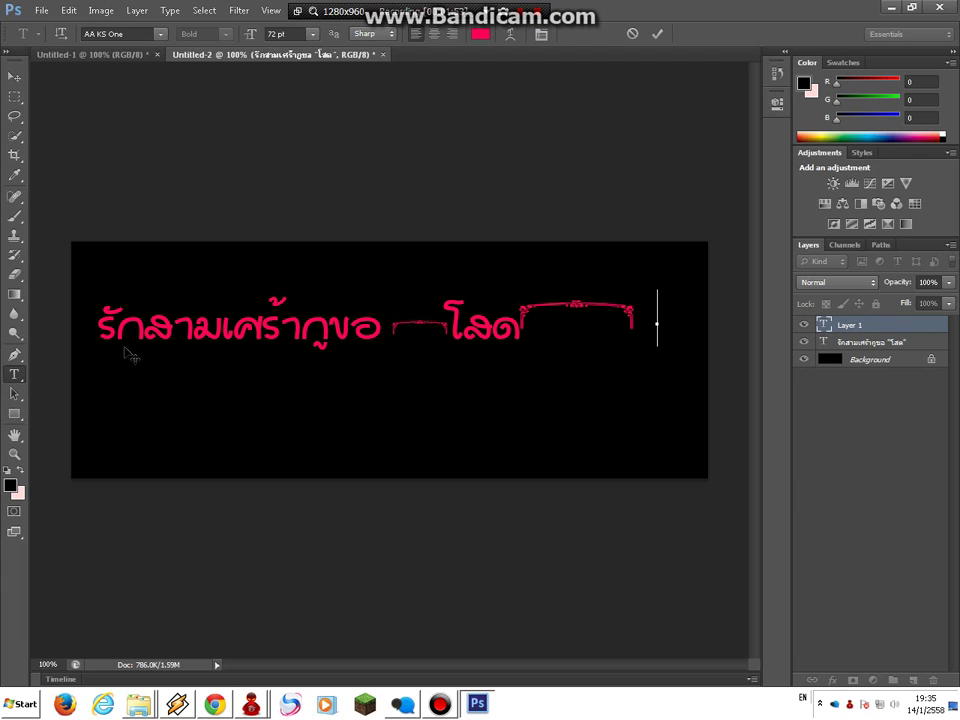
pyautogui.hotkey('ctrl', 'Return')
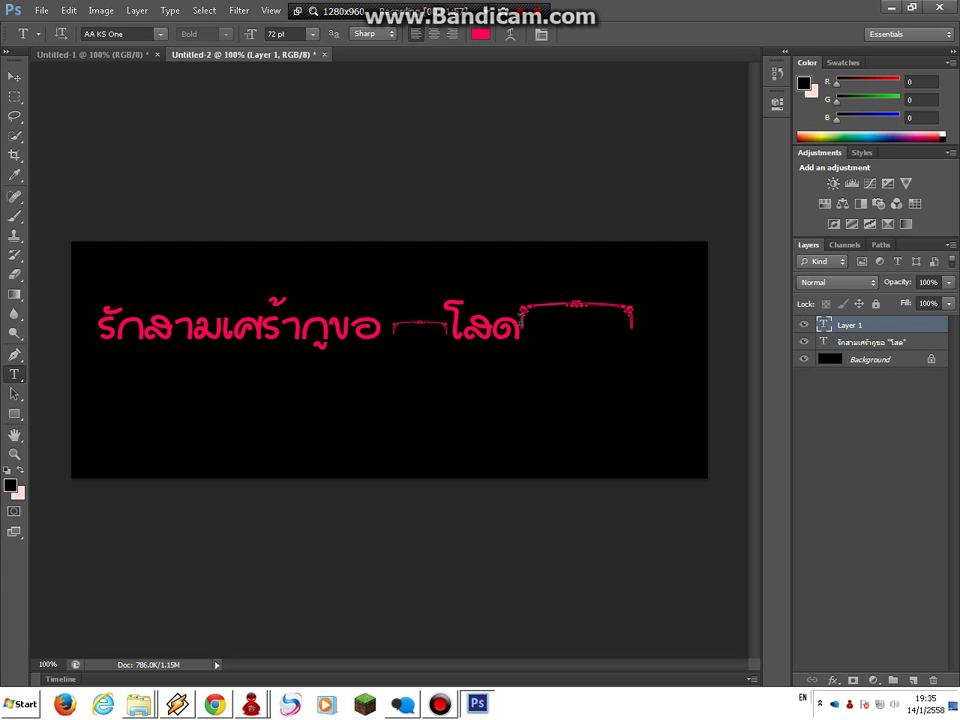
pyautogui.doubleClick(590, 321)
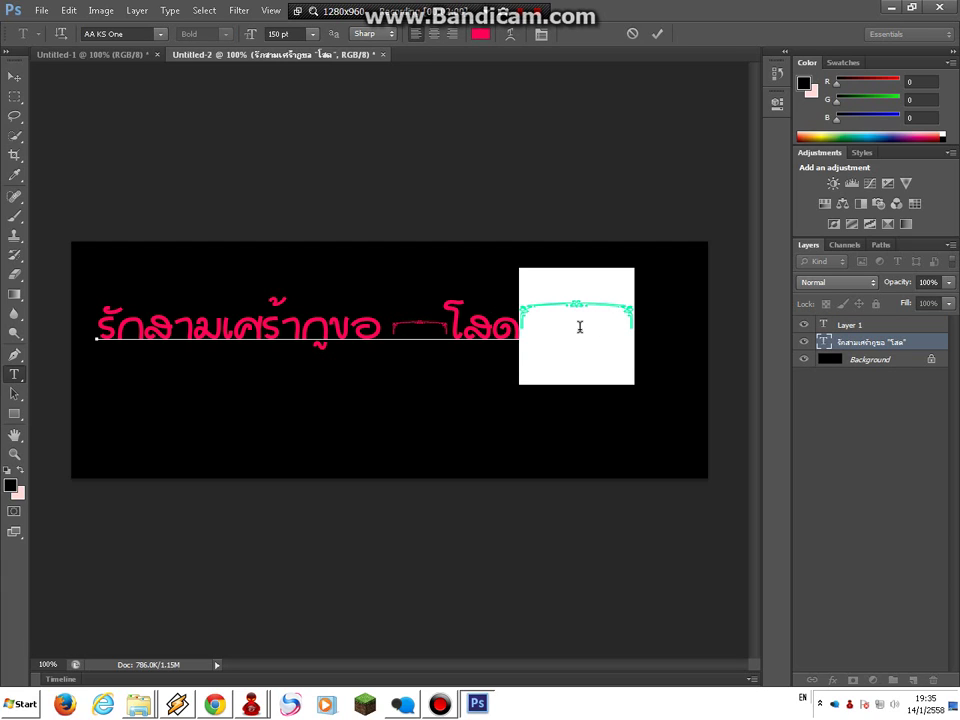
pyautogui.press('BackSpace')
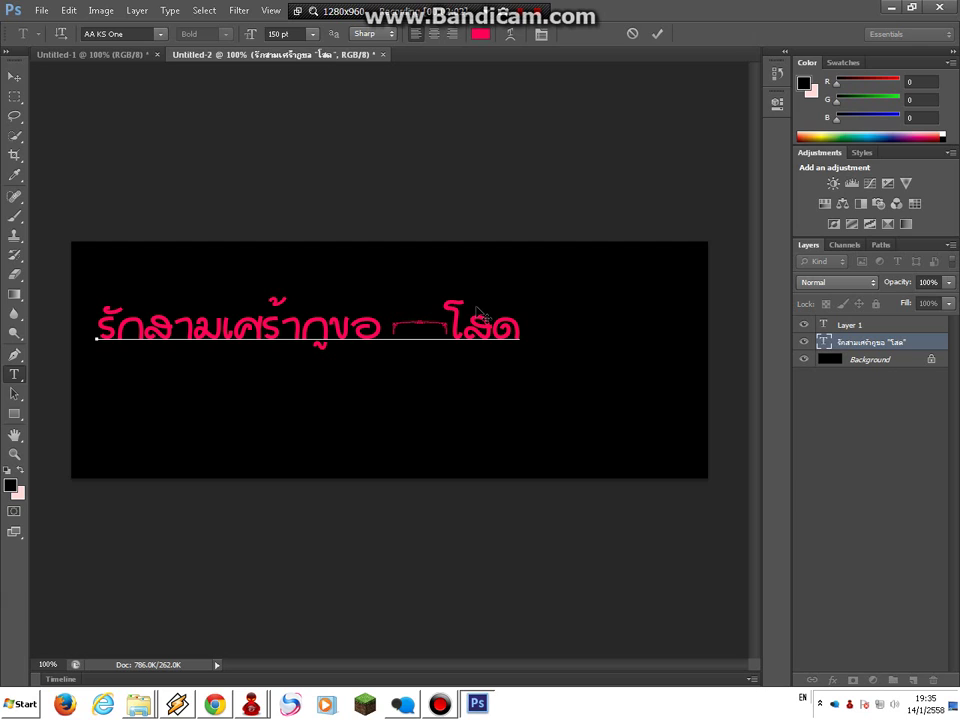
pyautogui.doubleClick(405, 333)
pyautogui.press('BackSpace')
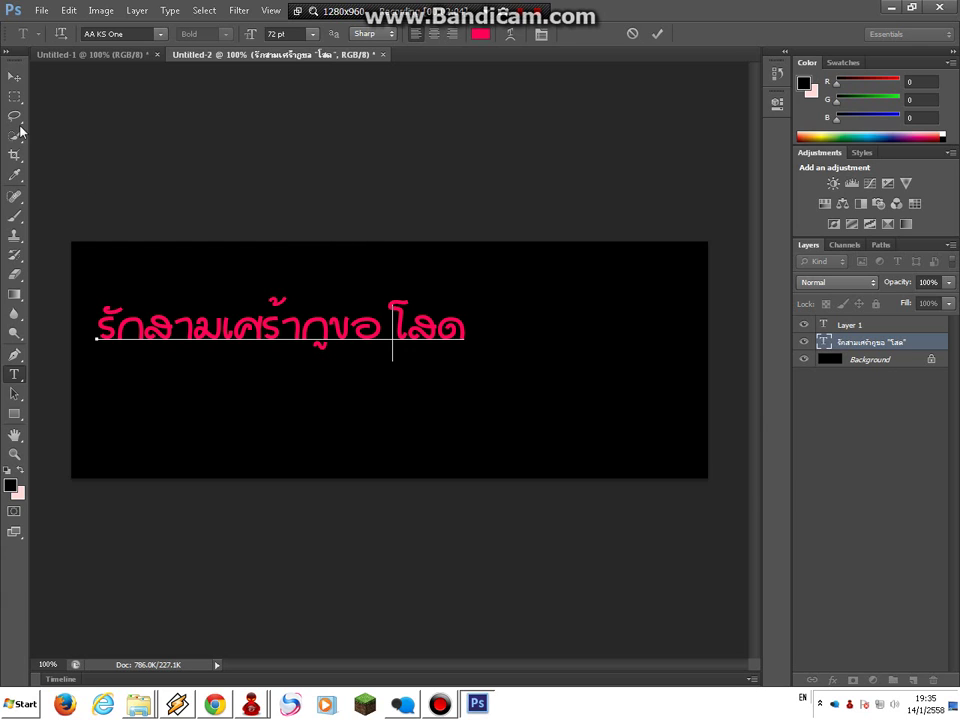
pyautogui.click(14, 76)
pyautogui.moveTo(218, 274); pyautogui.dragTo(290, 279)
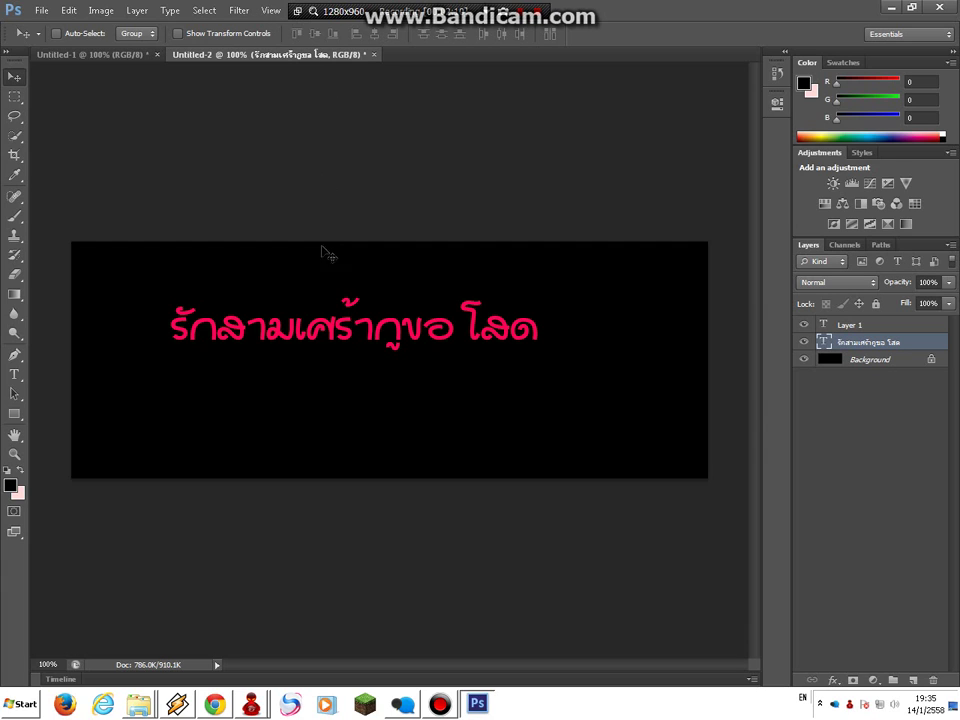
# Recolour the entire Thai phrase in the text layer to the pinkish red f80052.
pyautogui.click(13, 375)
pyautogui.moveTo(174, 325); pyautogui.dragTo(467, 229)
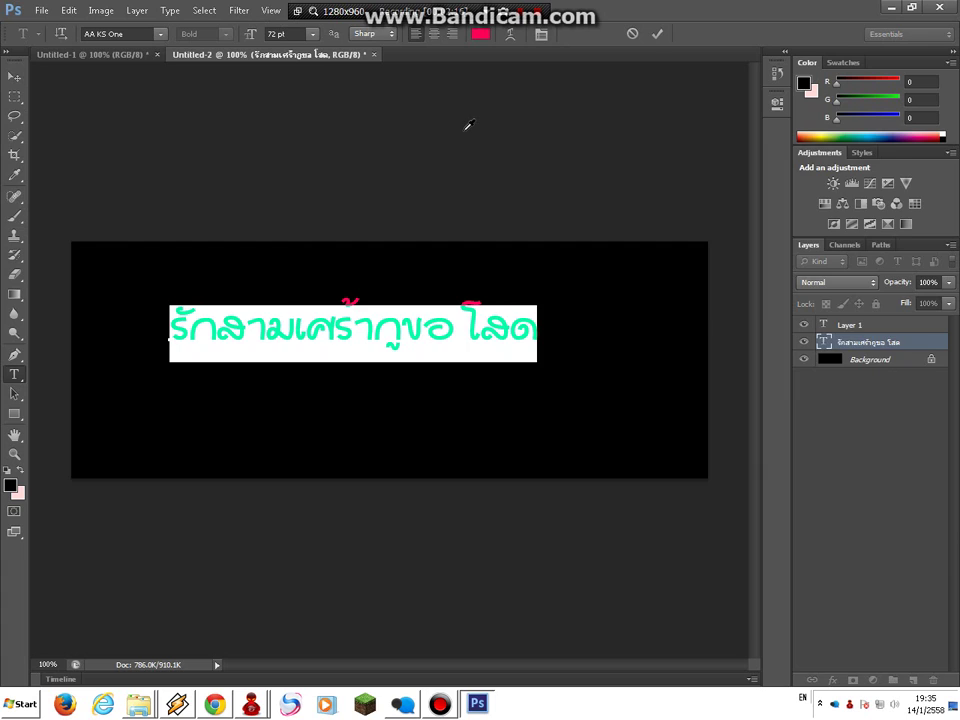
pyautogui.click(480, 33)
pyautogui.click(491, 192)
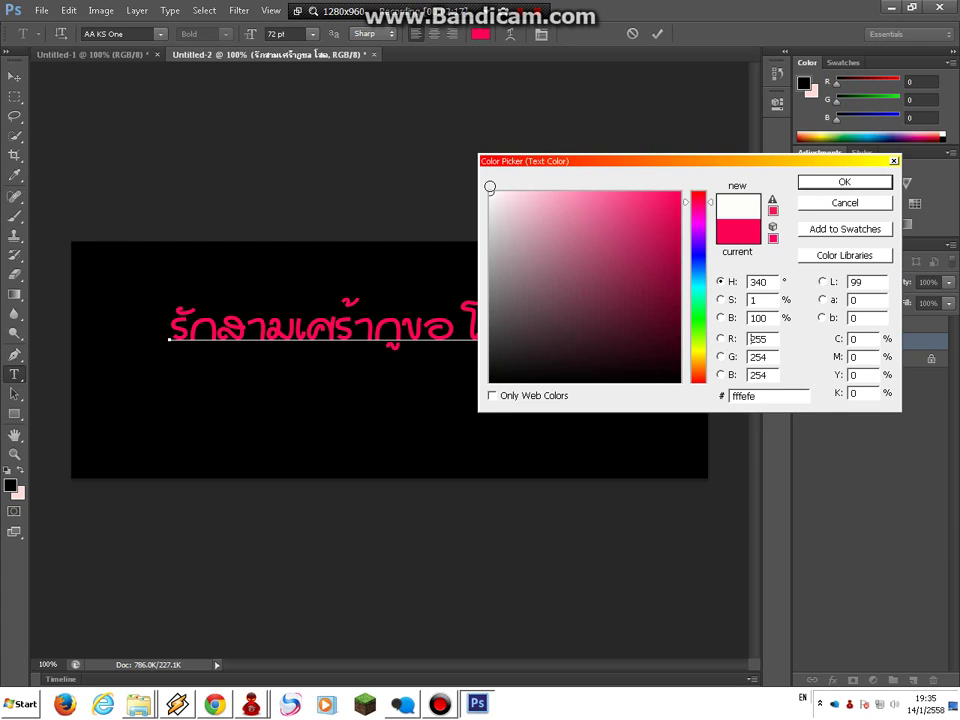
pyautogui.click(680, 197)
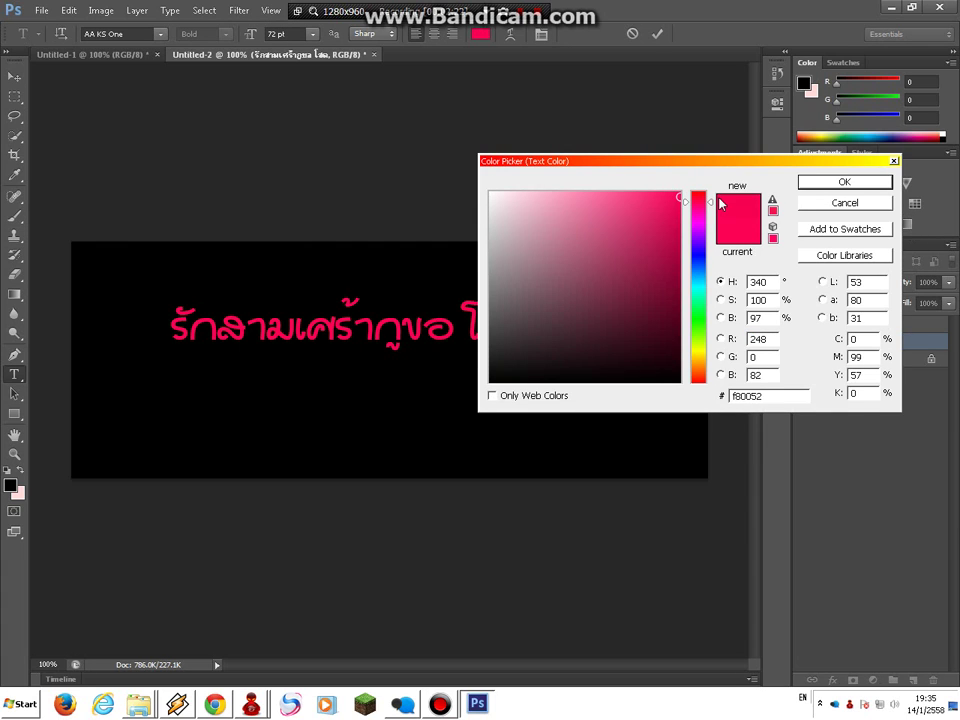
pyautogui.press('Return')
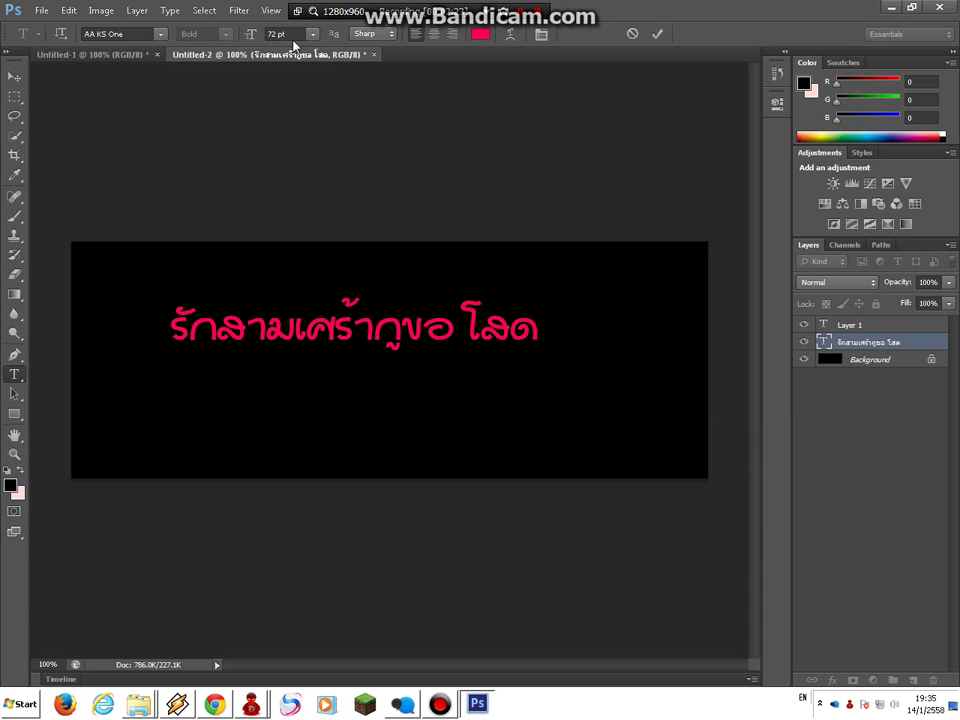
# Set the phrase's font size to 120 pt, and move the text left so it fits across the canvas's width.
pyautogui.click(277, 33)
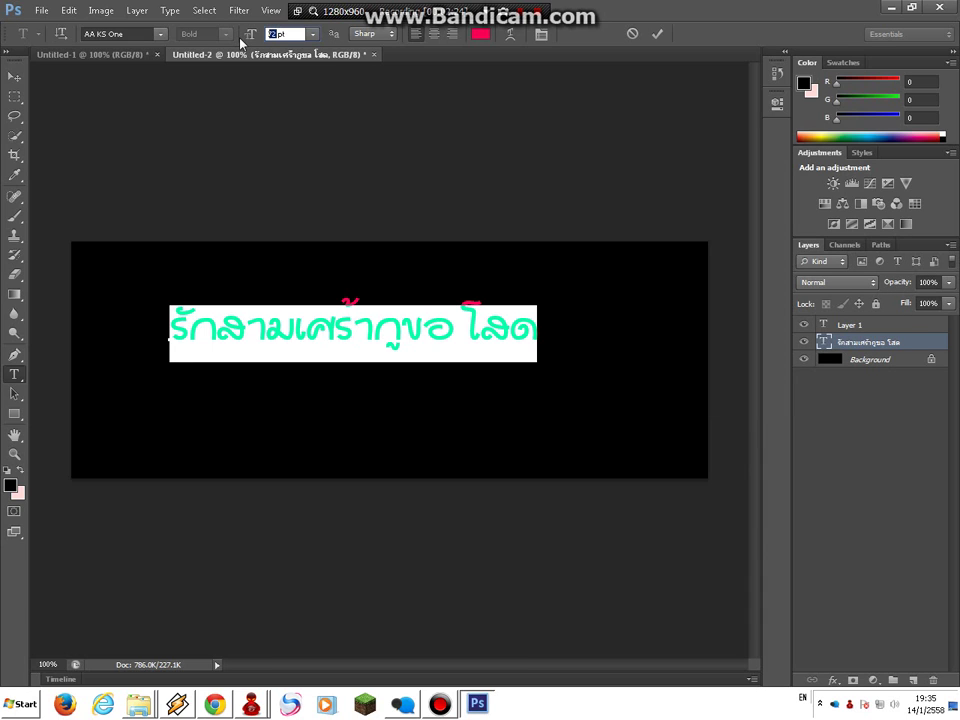
pyautogui.write('120')
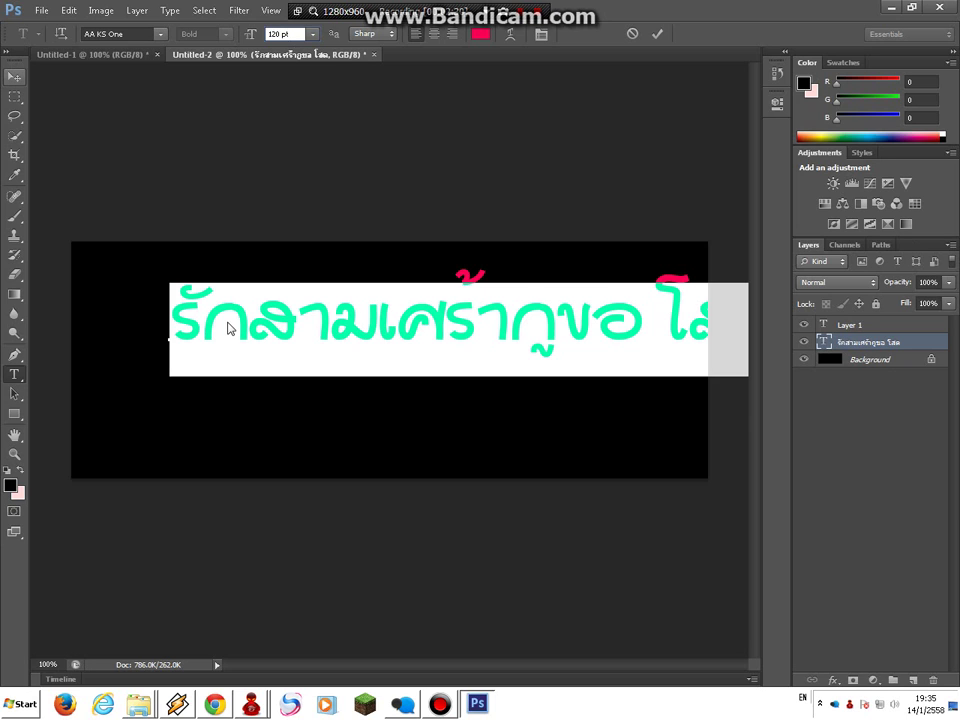
pyautogui.moveTo(228, 328); pyautogui.dragTo(260, 323)
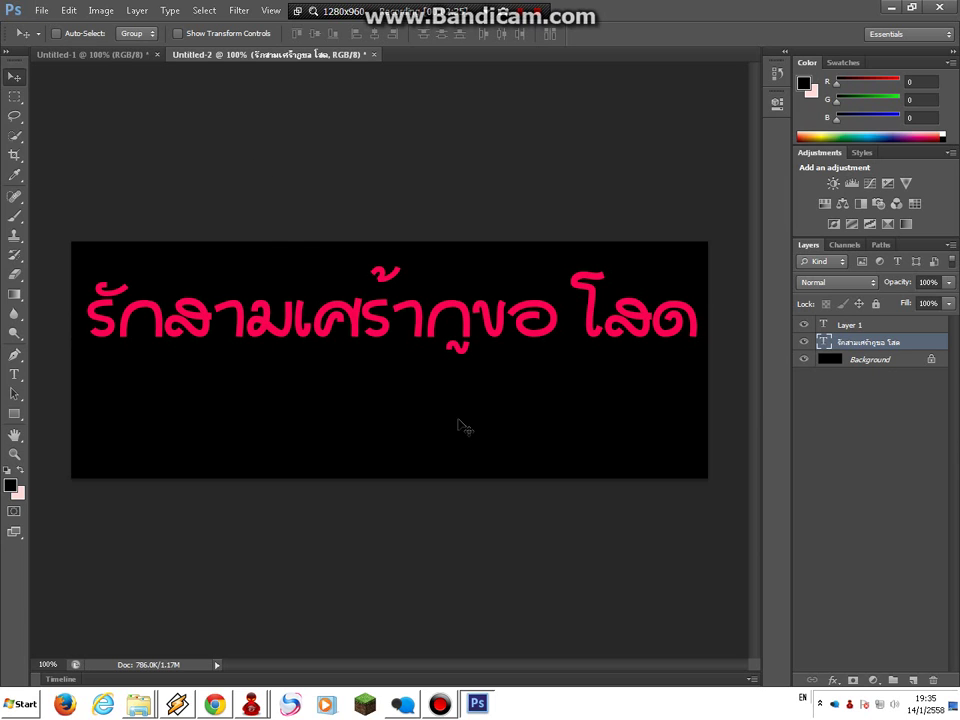
# Start saving the banner under a new file and choose JPEG as the format.
pyautogui.click(42, 10)
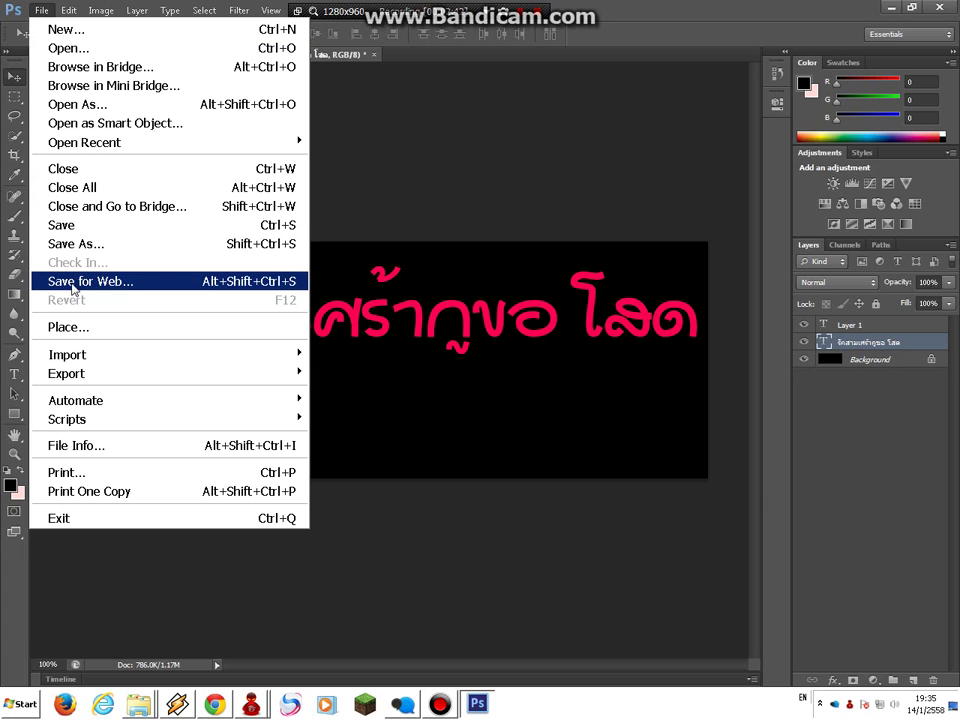
pyautogui.click(86, 248)
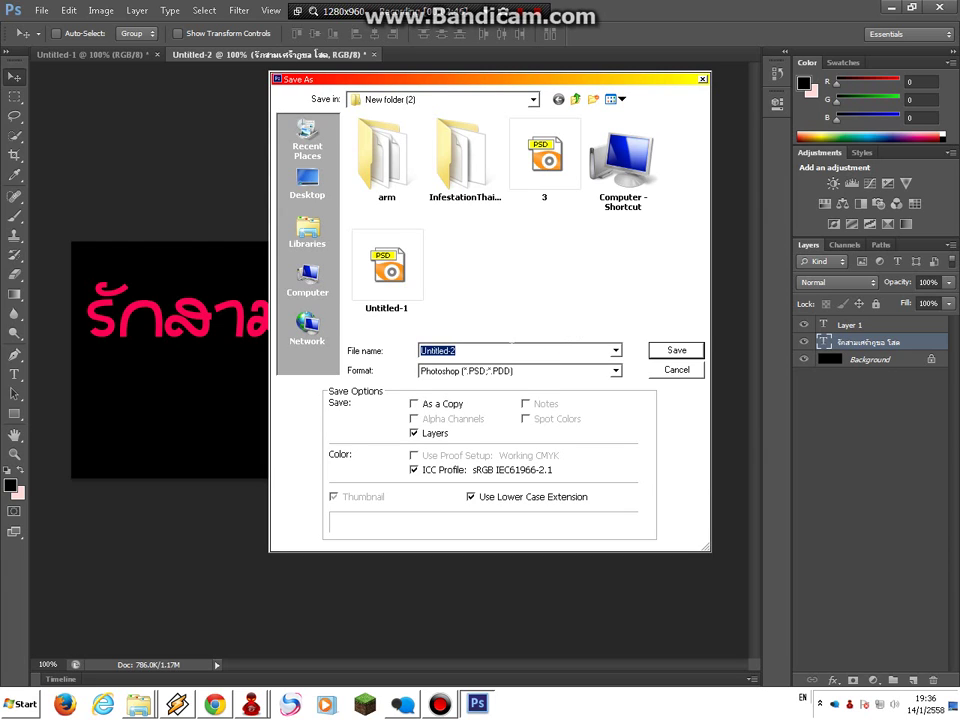
pyautogui.click(616, 370)
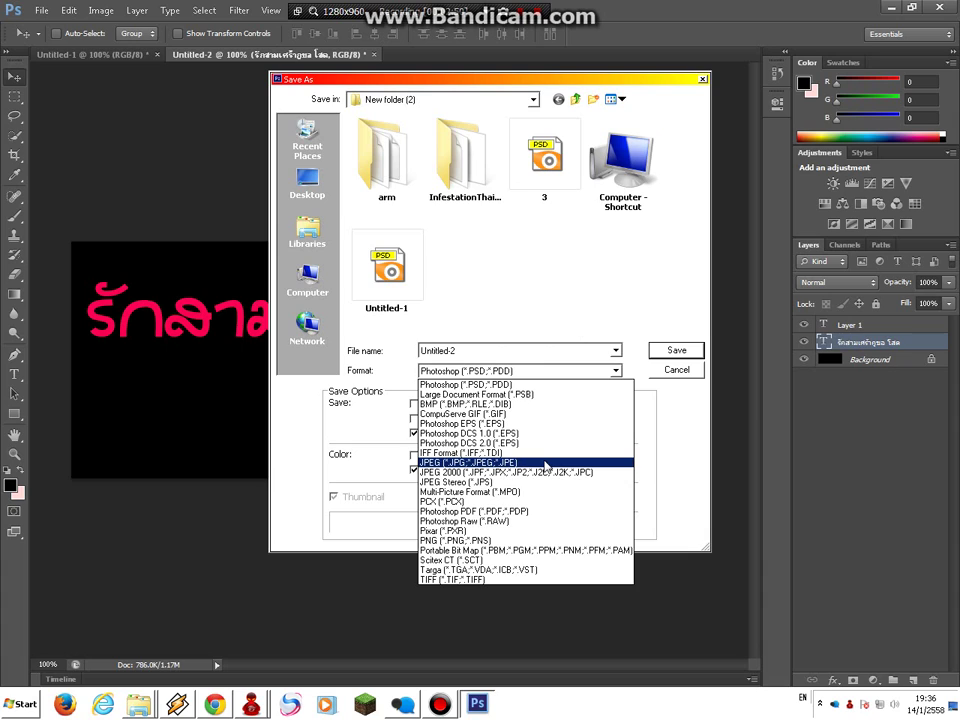
pyautogui.click(457, 463)
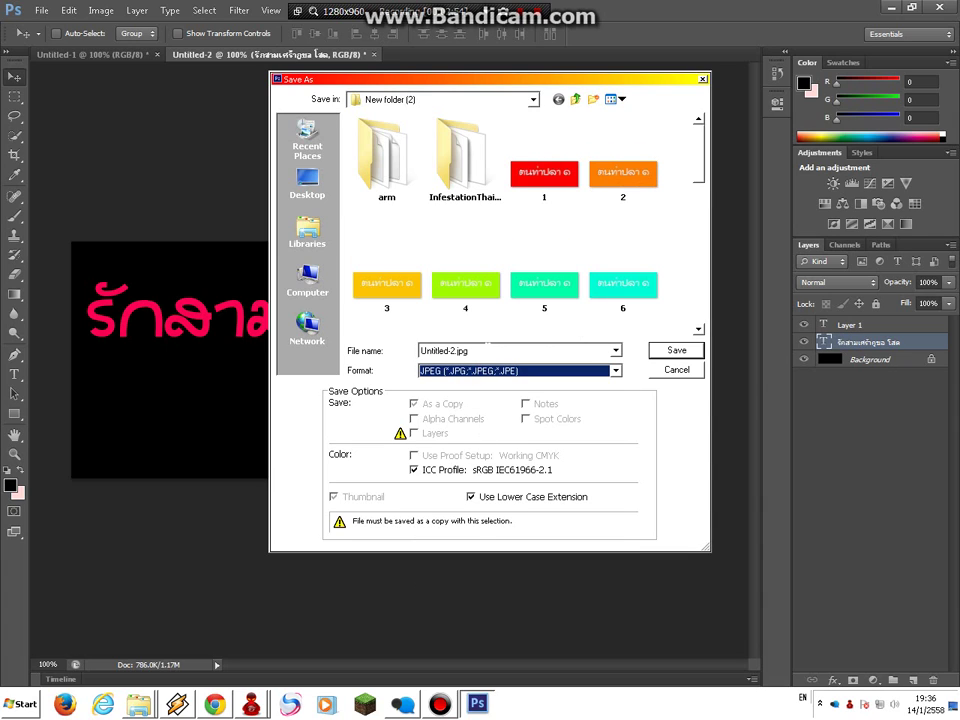
# Name the JPEG file ปก and save it to the Desktop with the default JPEG options.
pyautogui.write('xd')
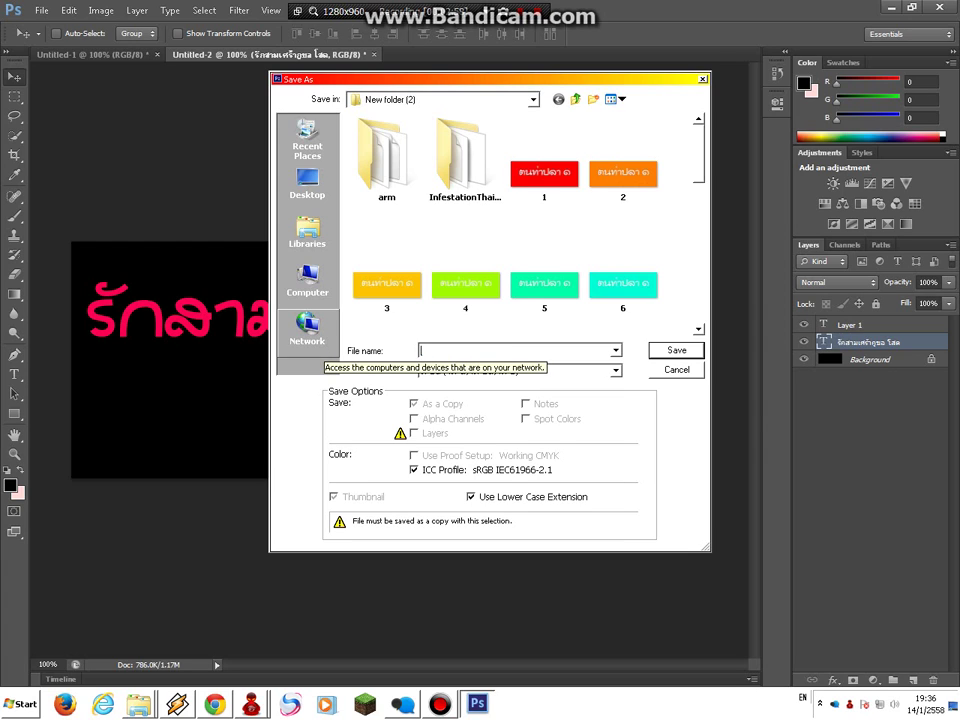
pyautogui.hotkey('alt', 'shift')
pyautogui.write('ปก')
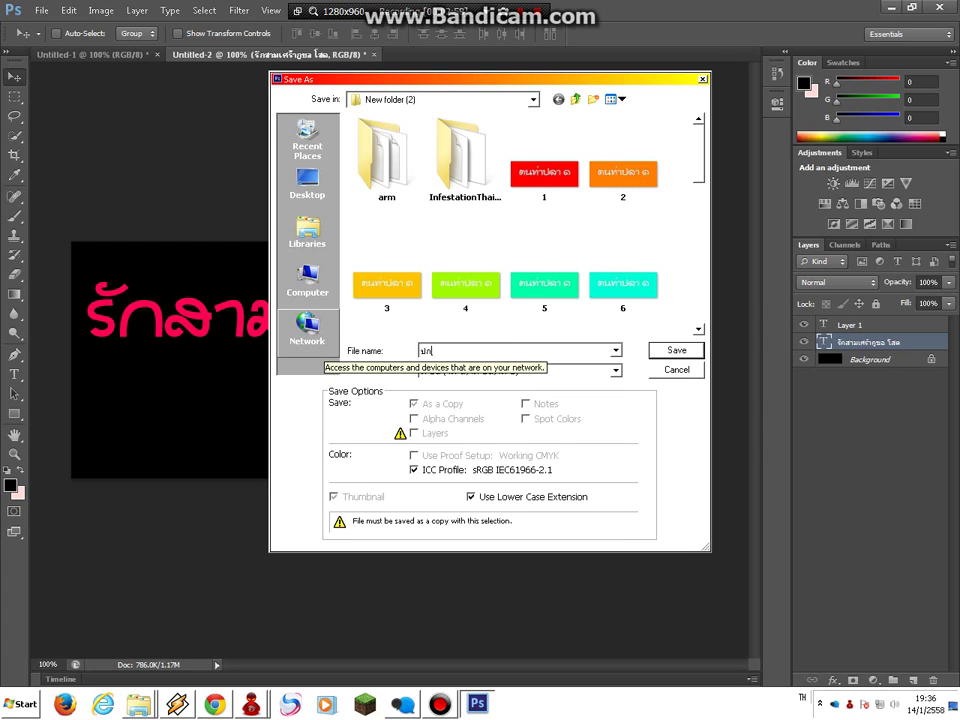
pyautogui.click(308, 190)
pyautogui.click(688, 352)
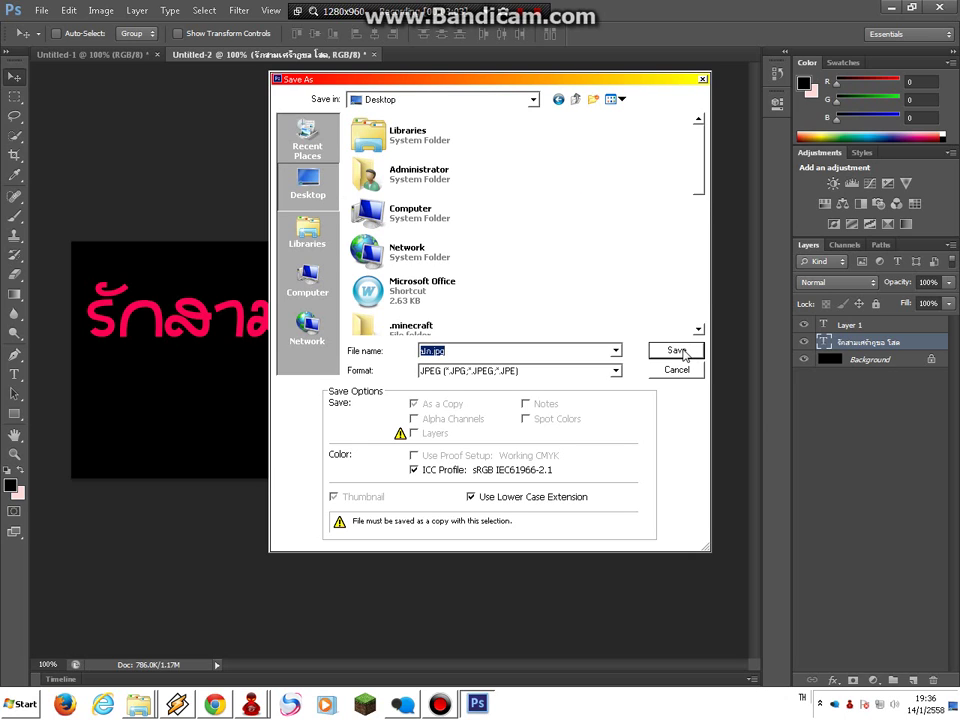
pyautogui.click(686, 352)
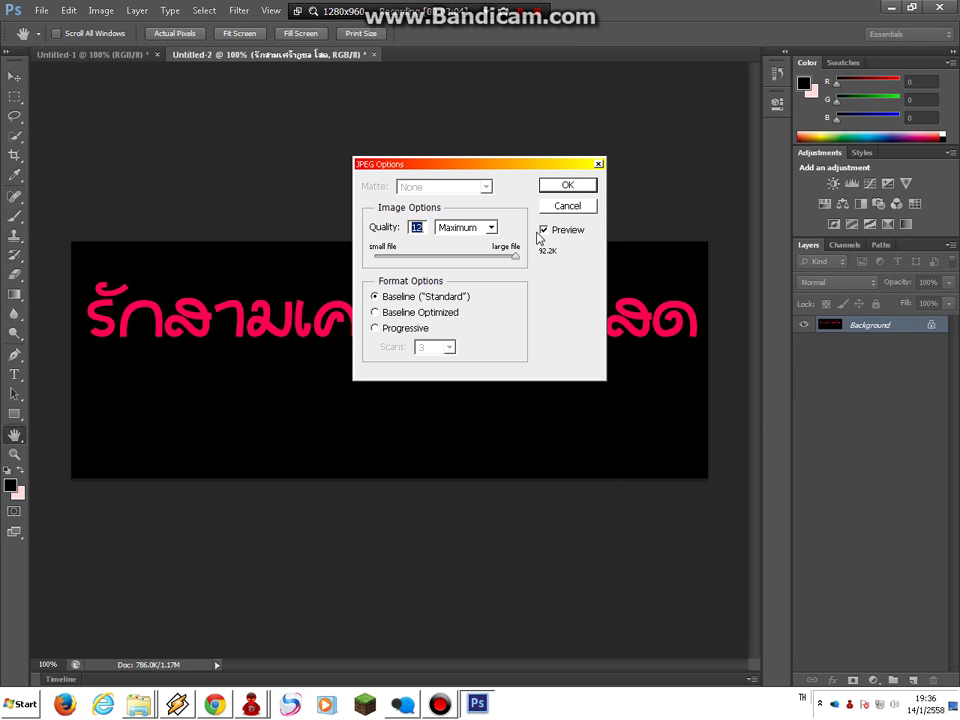
pyautogui.click(560, 185)
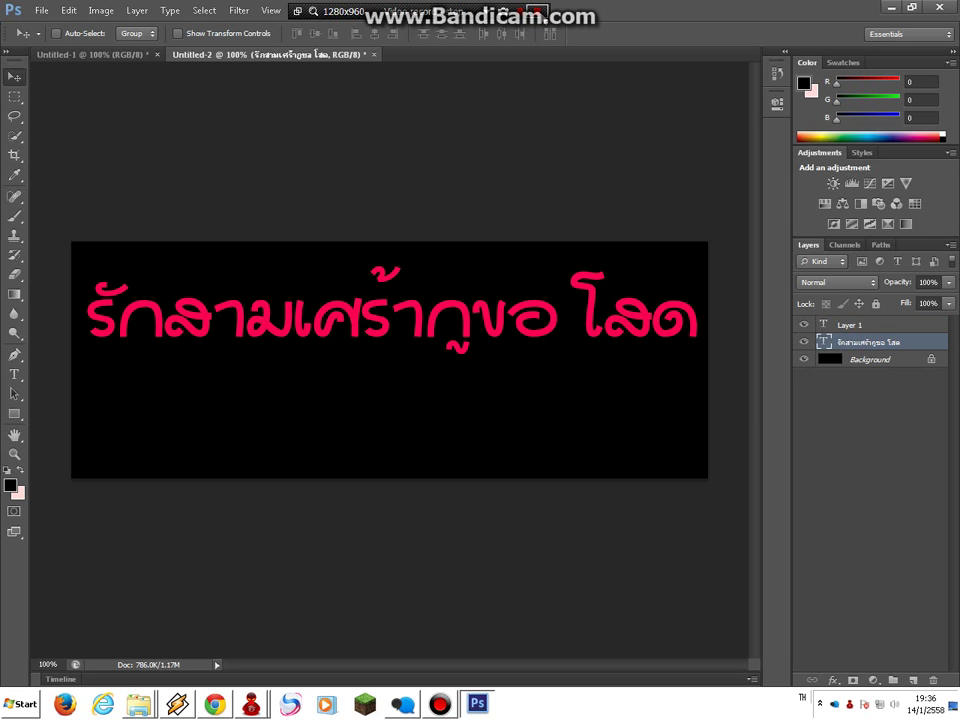
# Minimize Photoshop and the open folder window to view the saved ปก file on the desktop.
pyautogui.click(888, 7)
pyautogui.click(941, 6)
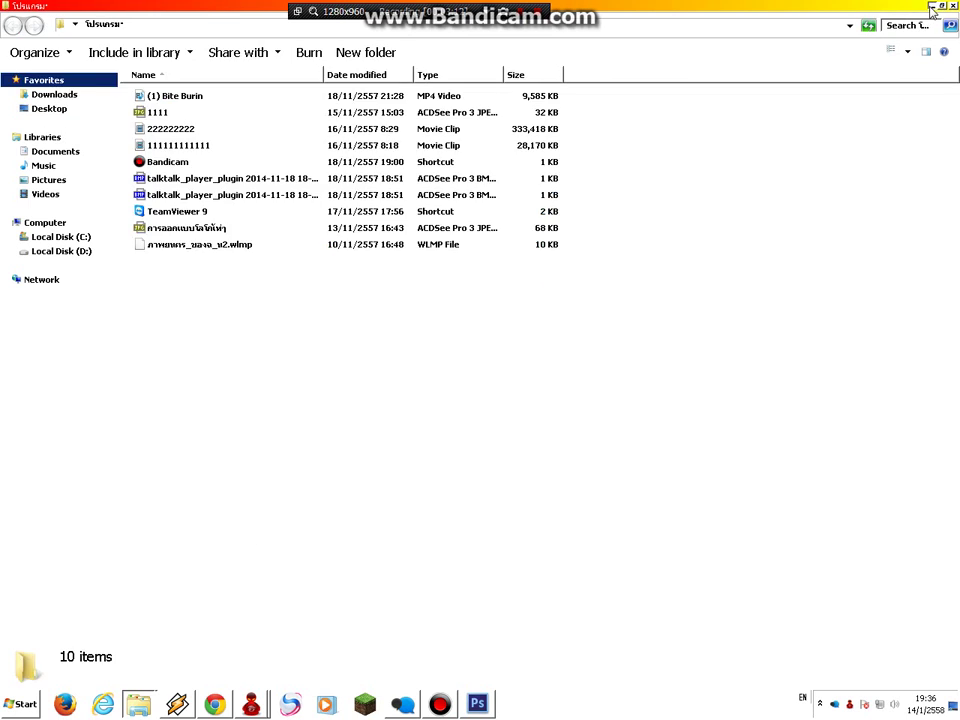
pyautogui.click(941, 6)
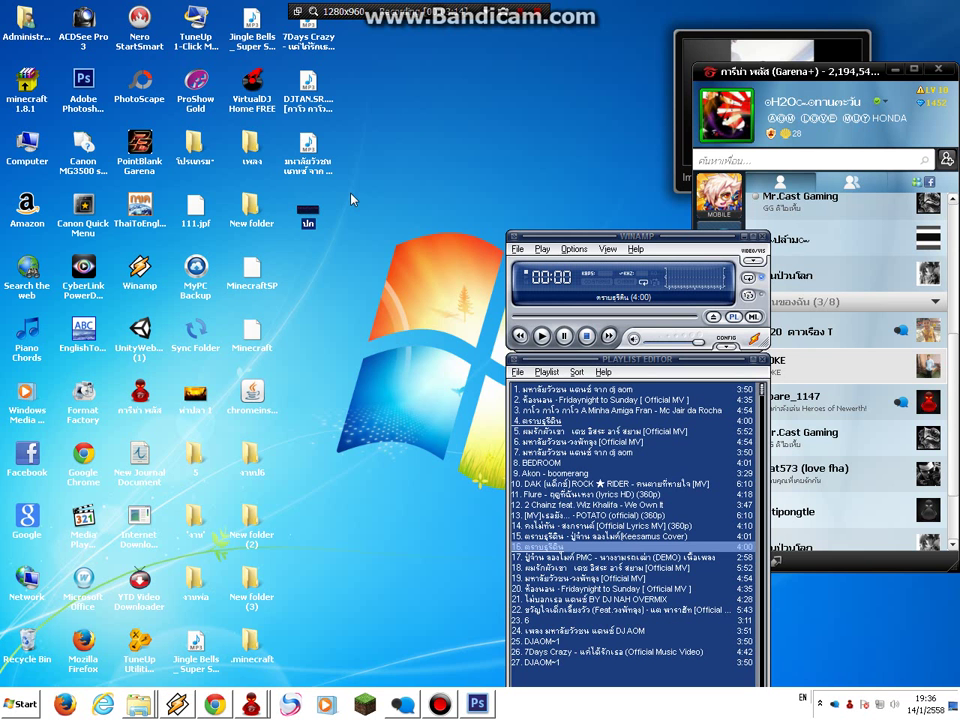